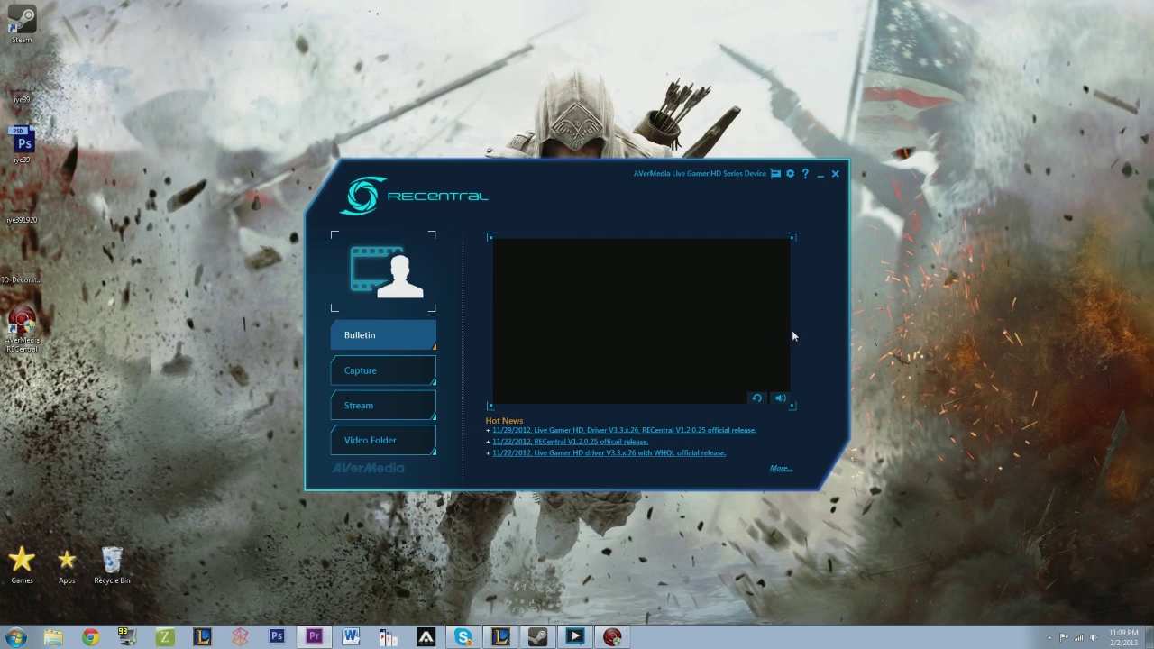
left_click(789, 174)
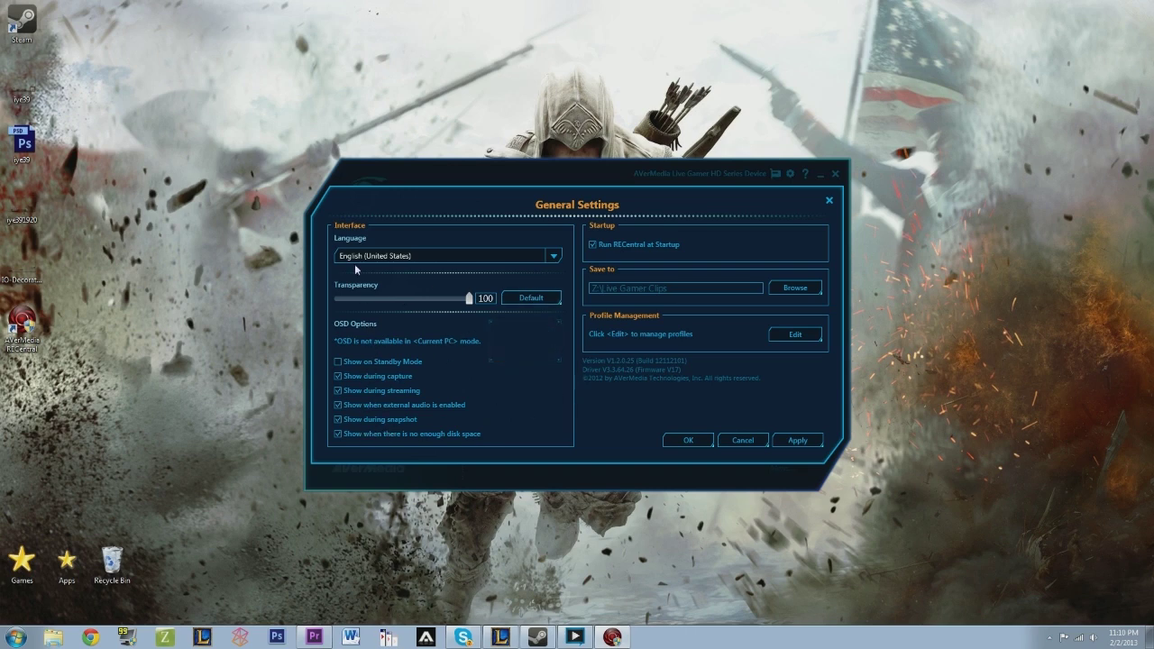
left_click(690, 440)
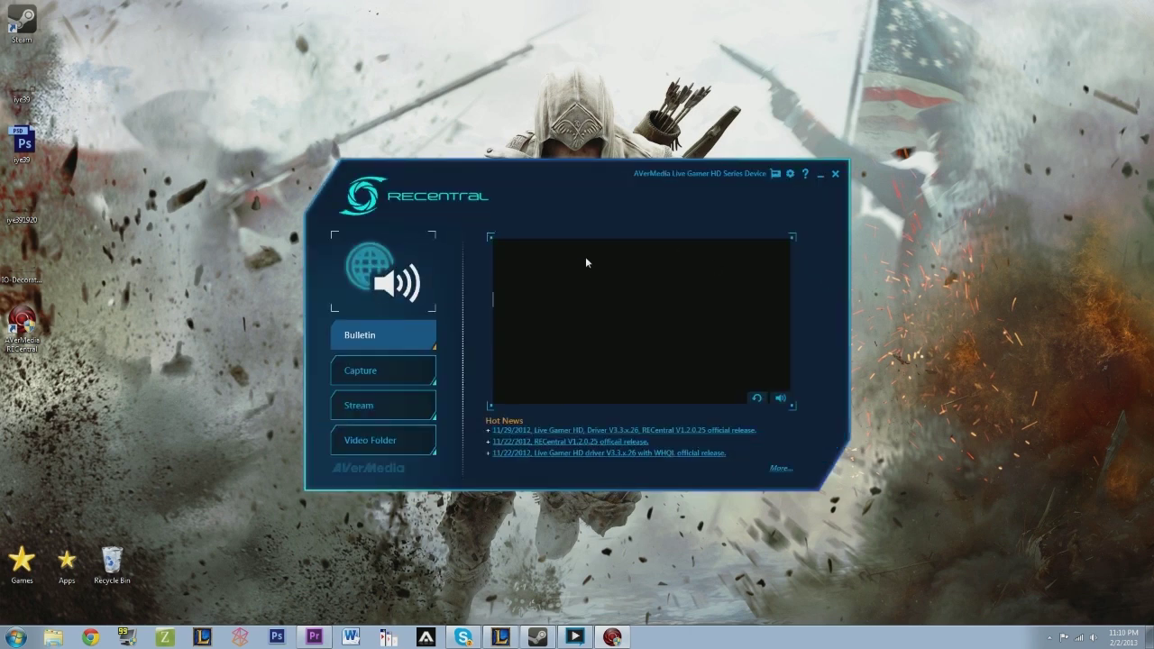
- On the Capture page, set the mode dial to Pro and open the Pro settings for the 1080p REC profile
left_click(403, 371)
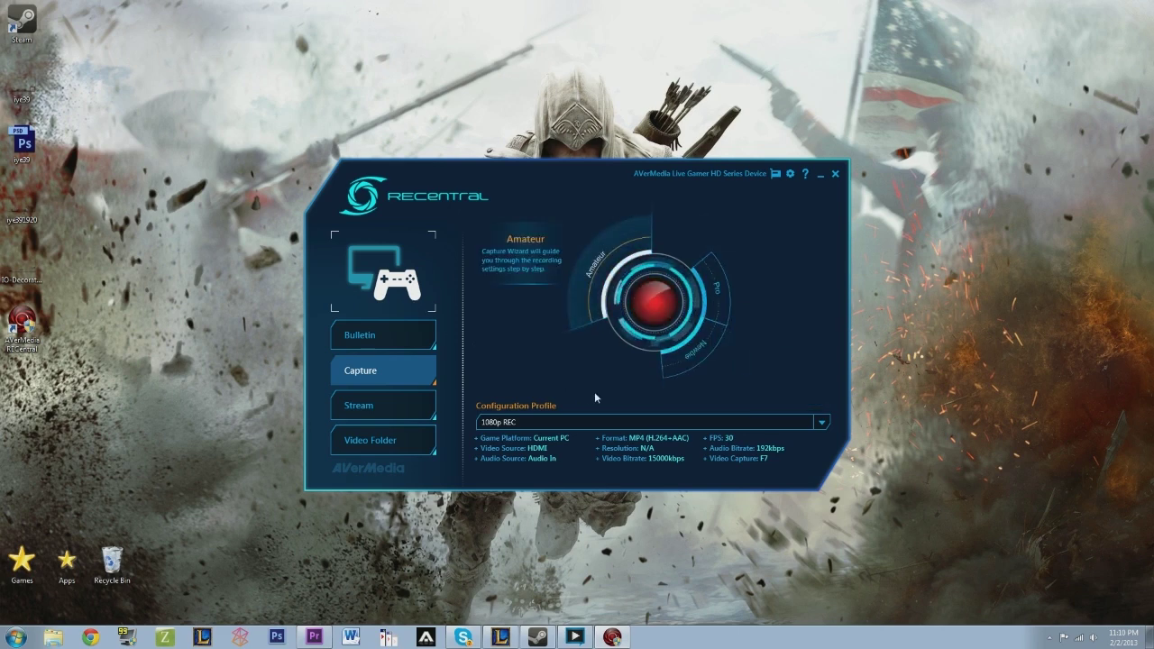
left_click(732, 289)
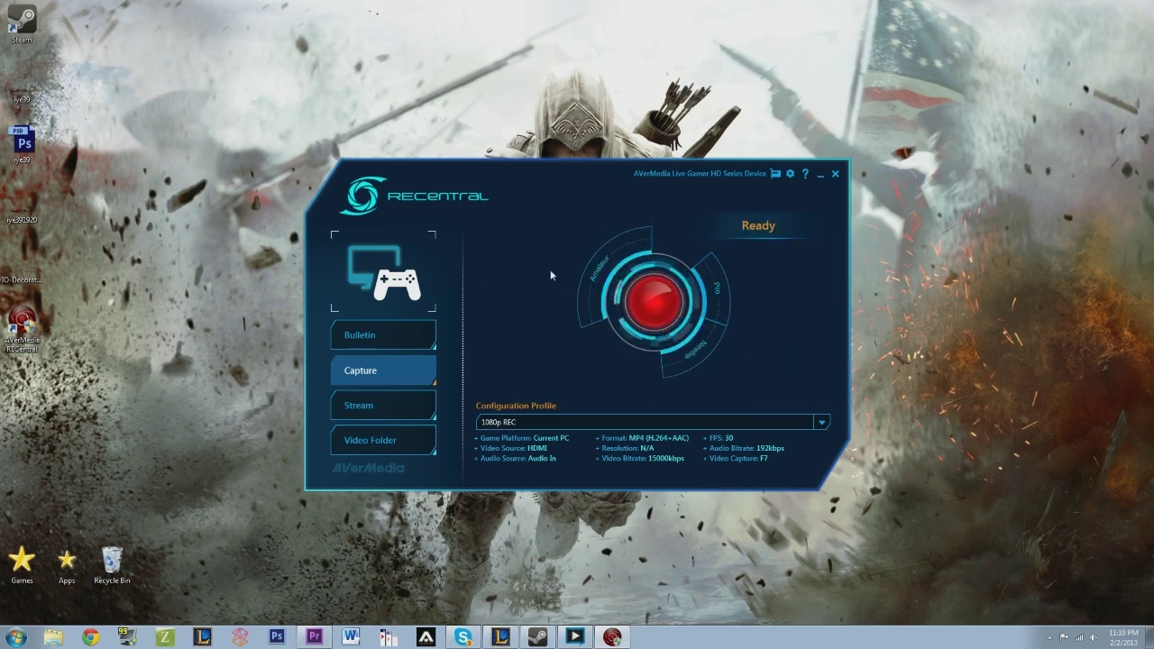
left_click(619, 302)
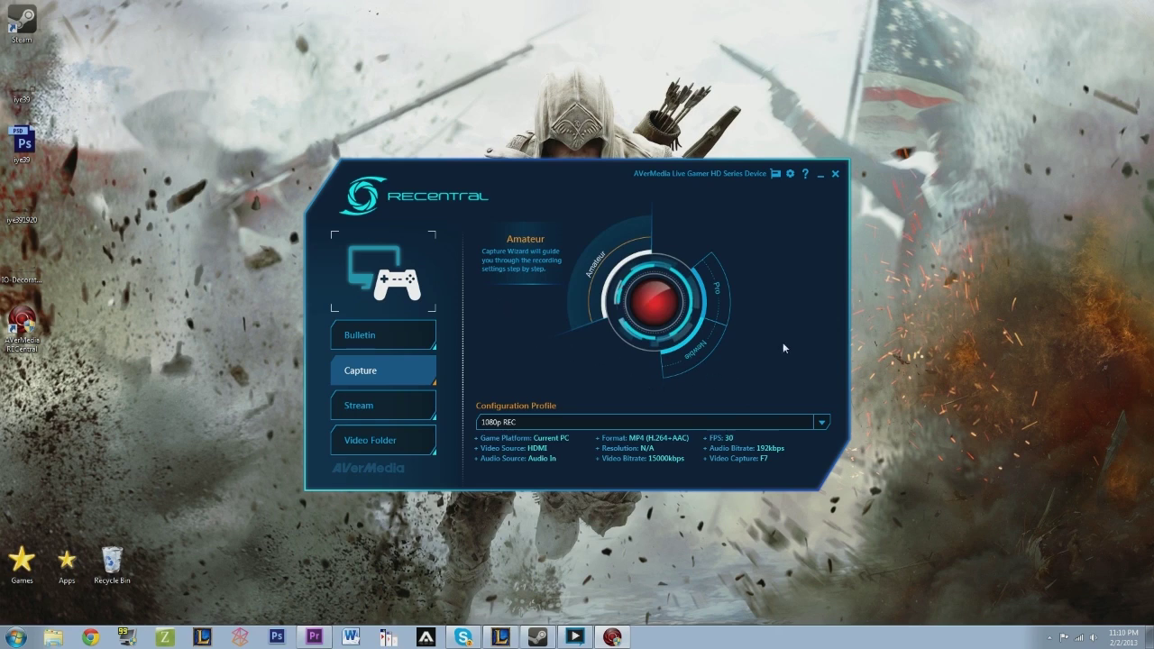
left_click(726, 293)
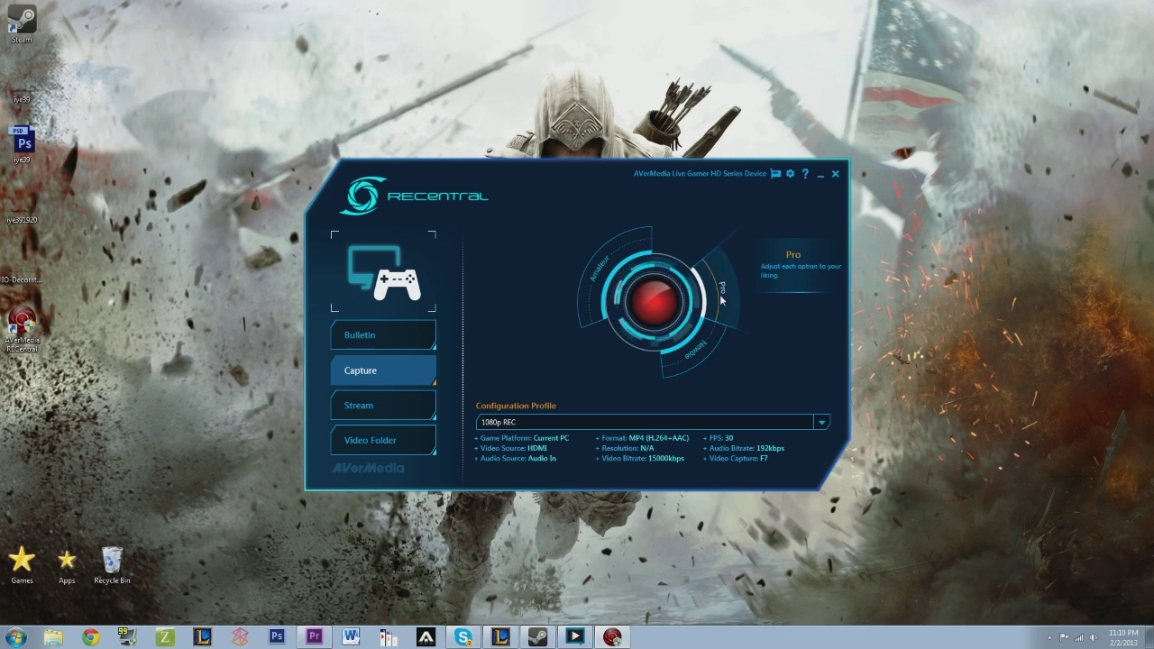
left_click(721, 297)
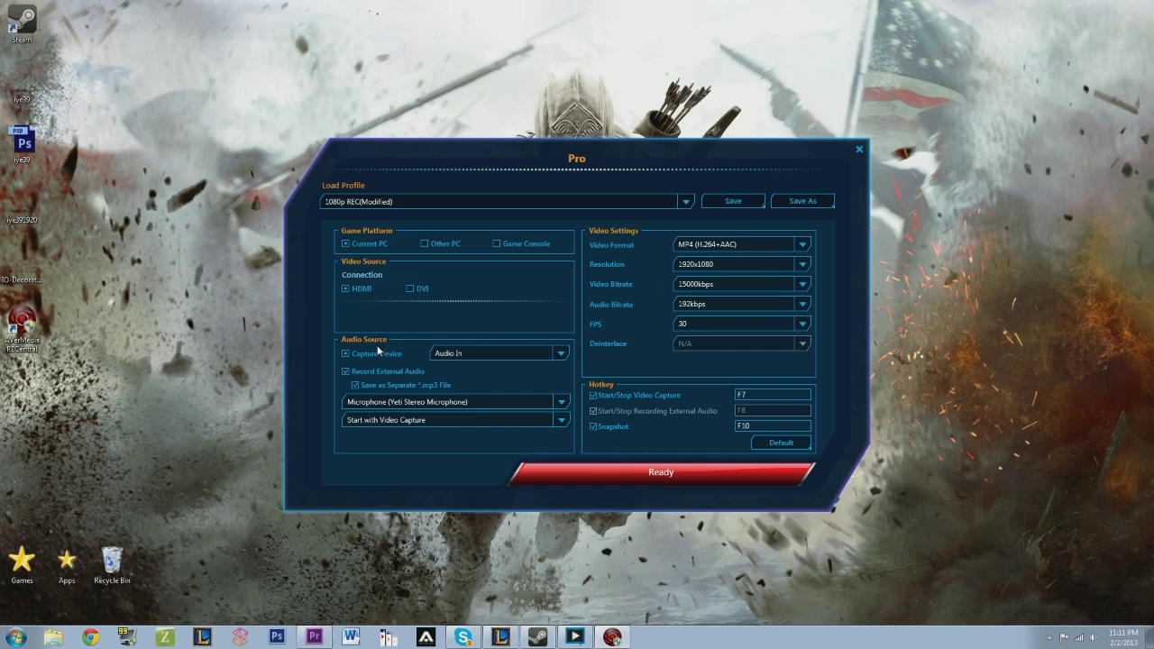
left_click(568, 351)
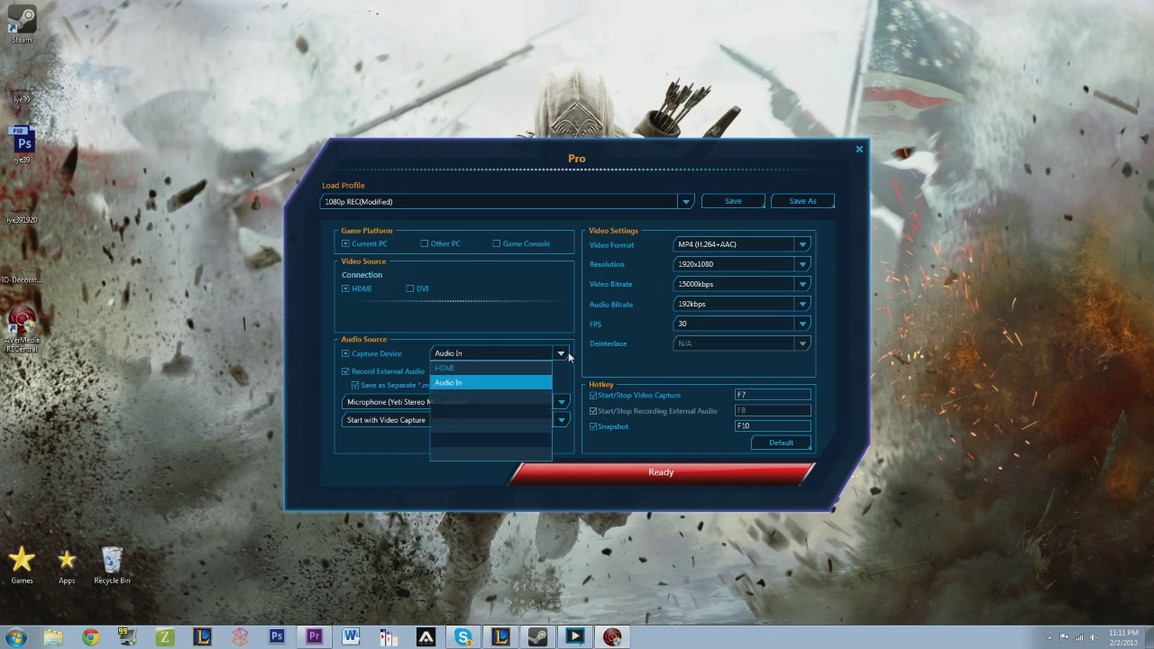
left_click(553, 353)
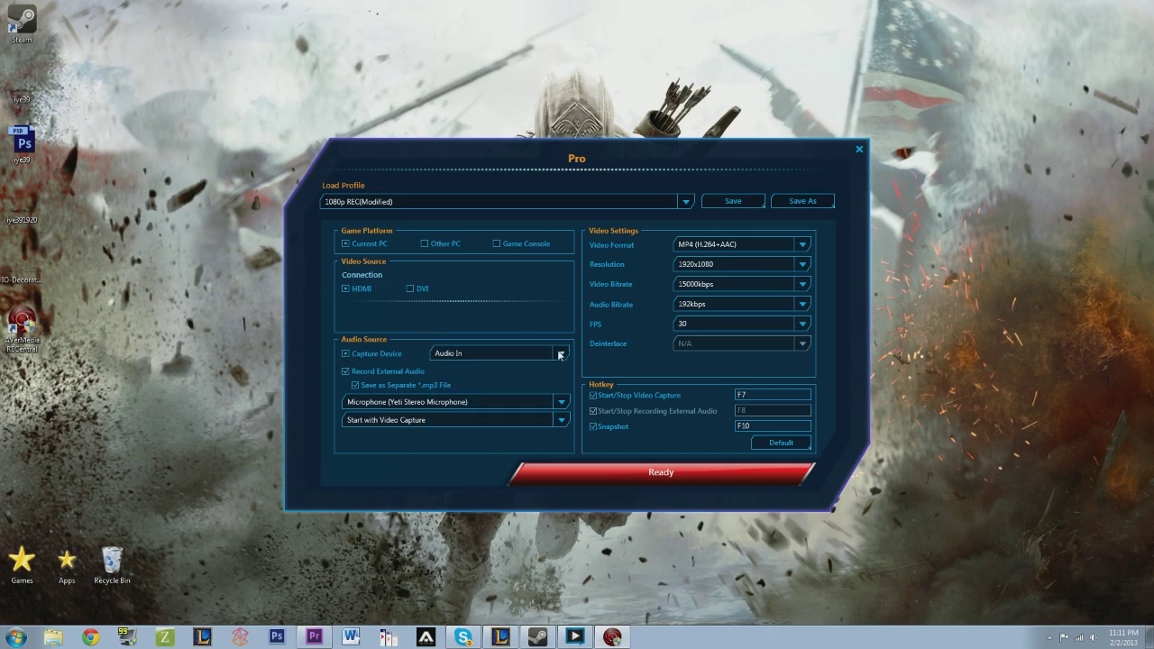
left_click(560, 353)
left_click(560, 353)
left_click(560, 354)
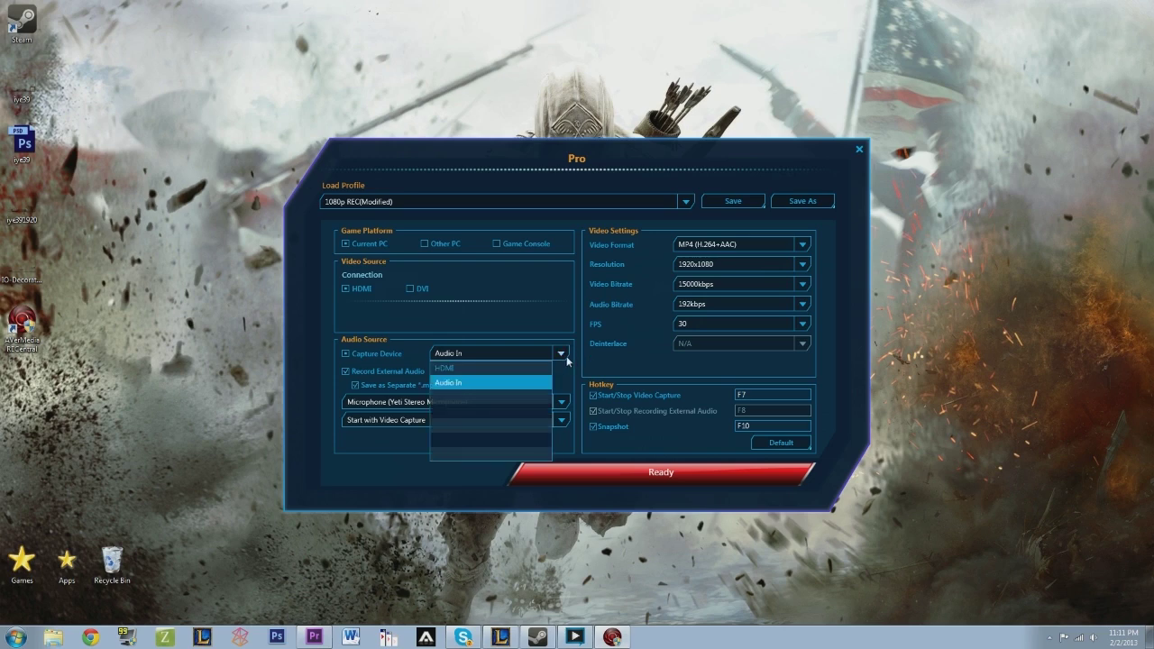
left_click(560, 353)
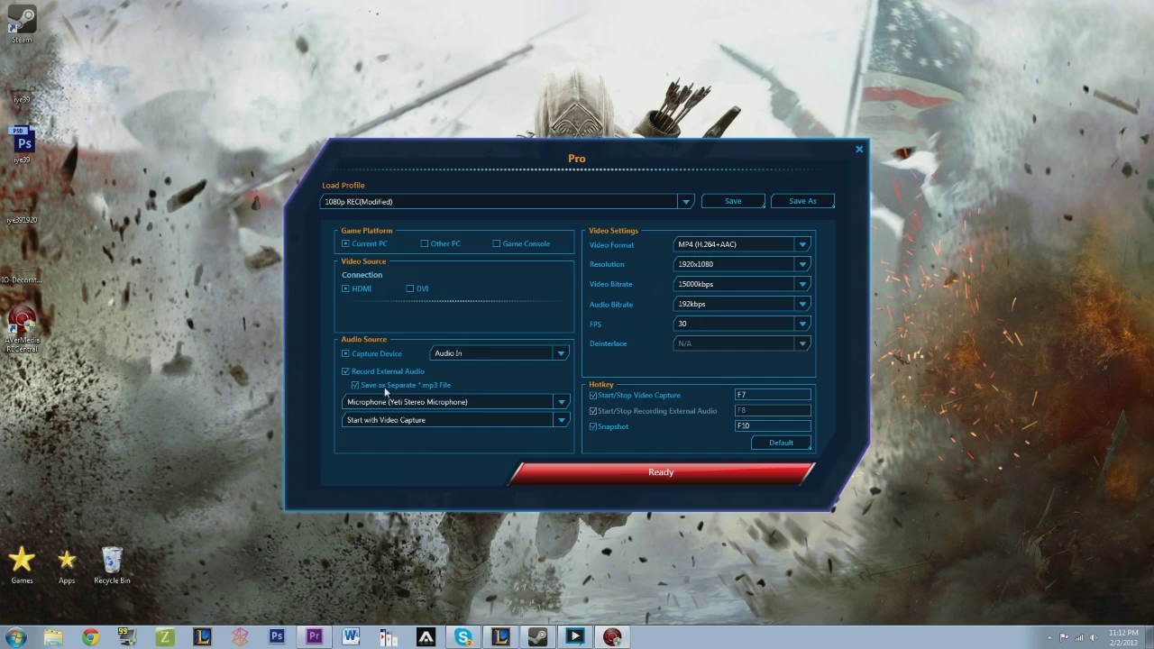
left_click(559, 421)
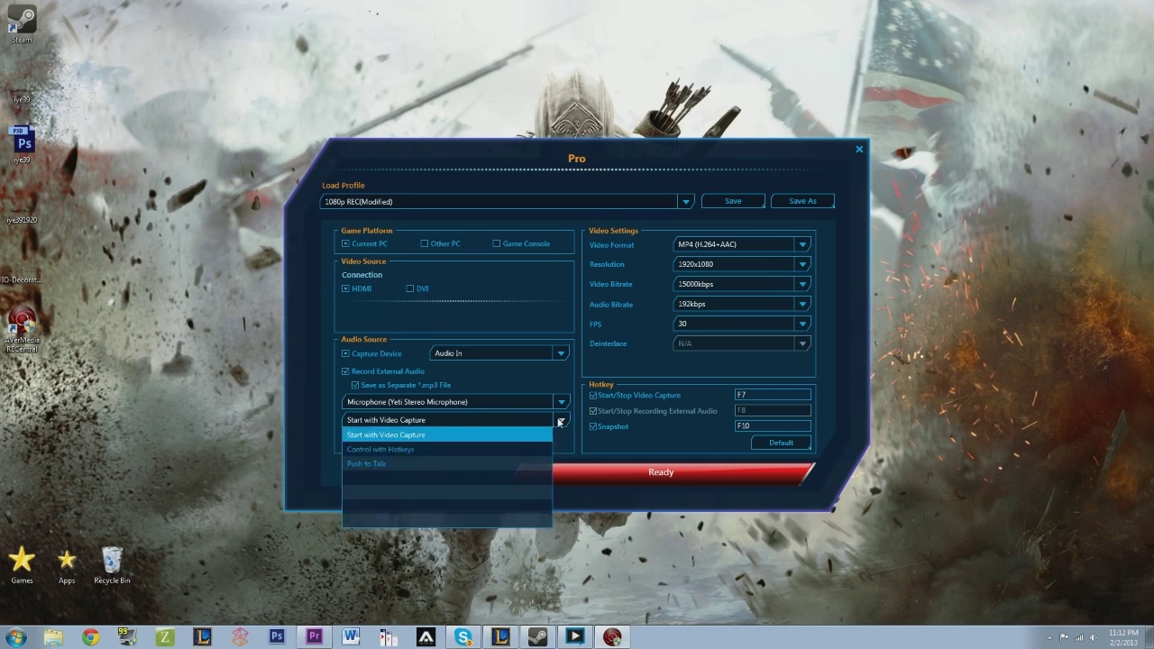
left_click(419, 421)
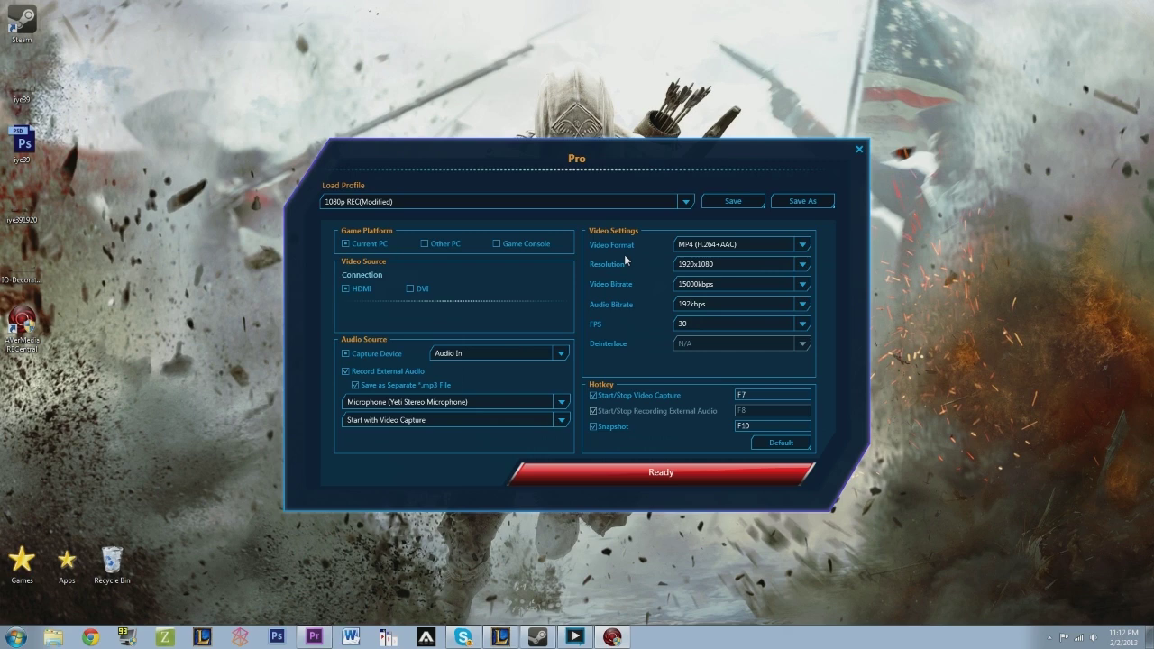
left_click(802, 245)
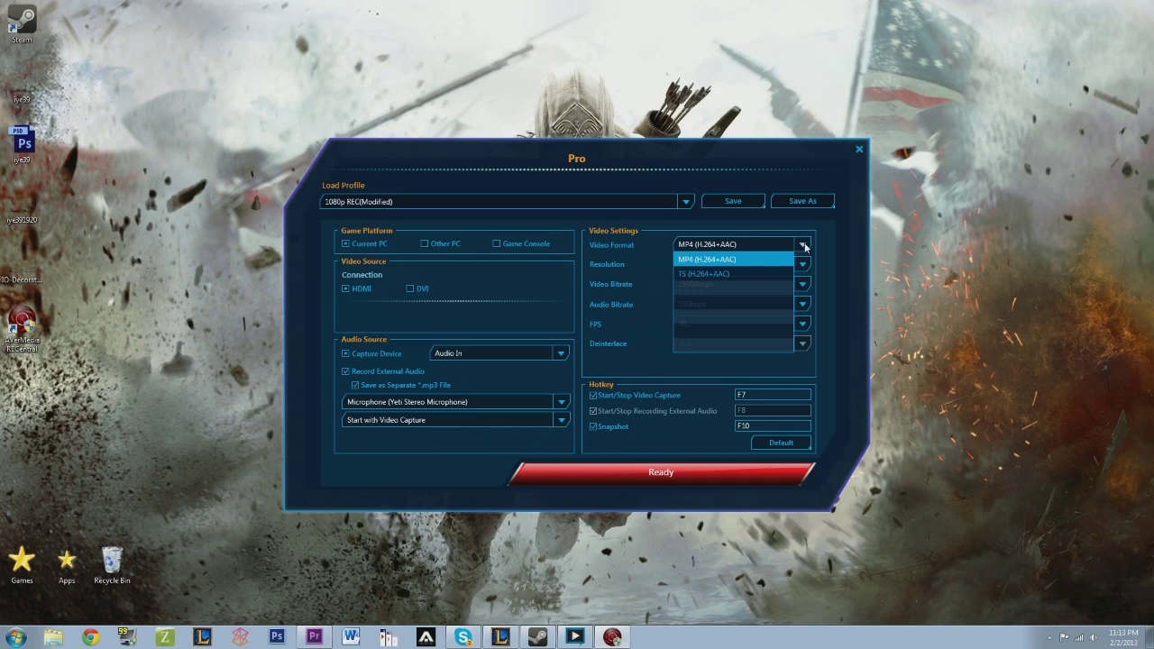
left_click(804, 245)
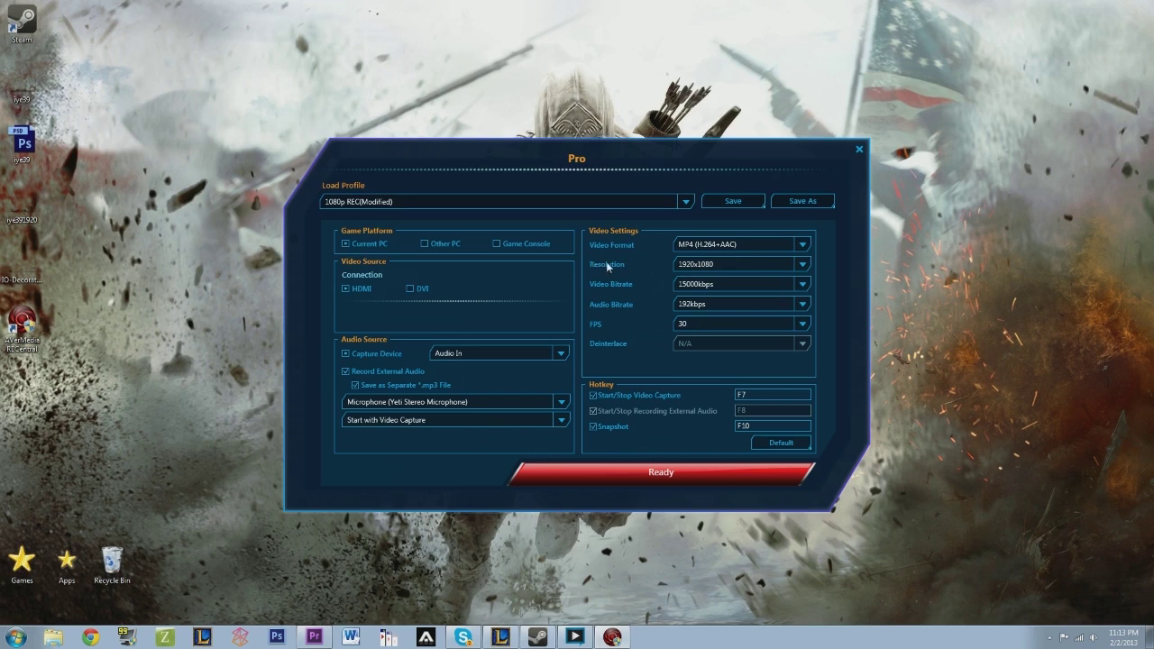
left_click(802, 265)
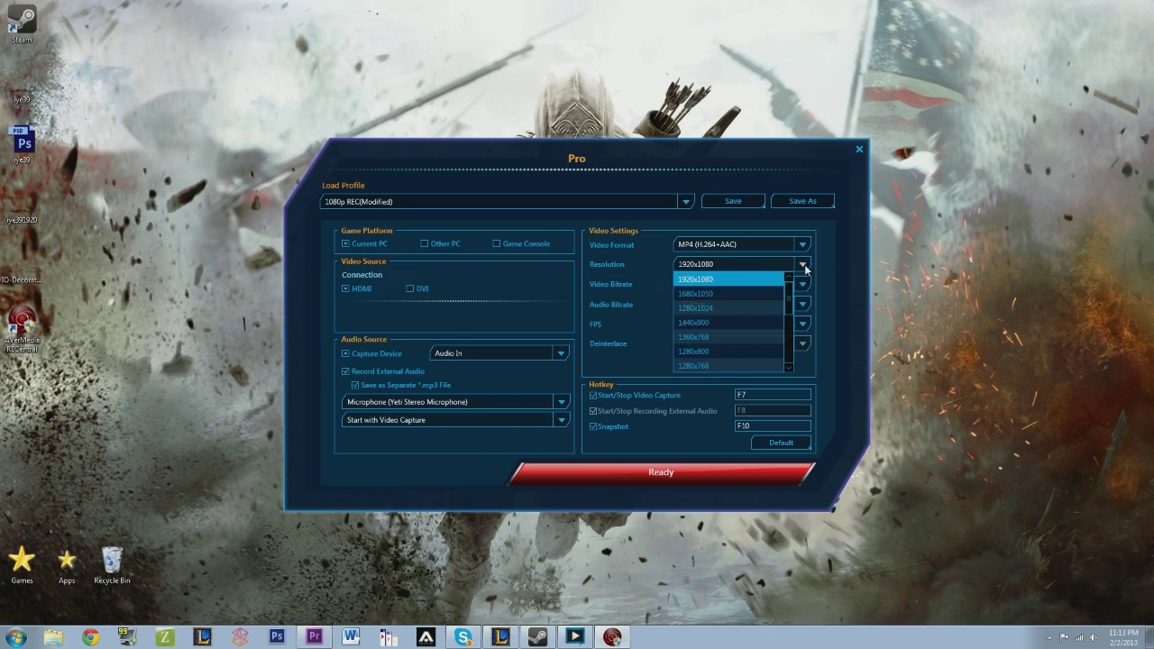
left_click(802, 265)
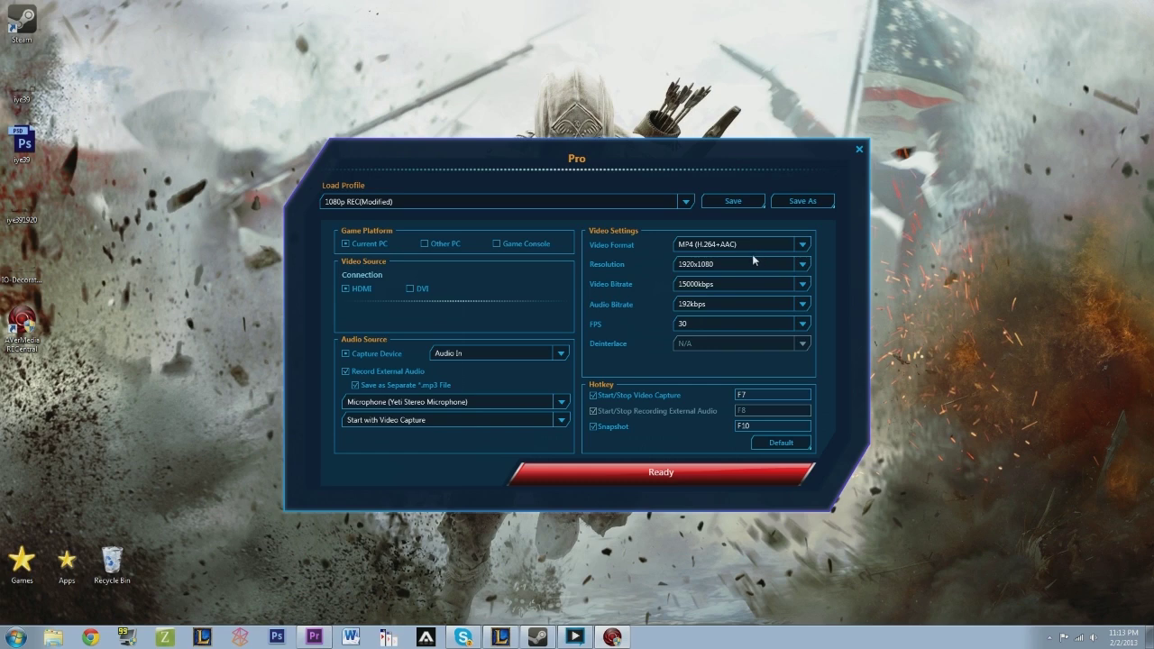
left_click(801, 284)
left_click_drag(790, 360, 794, 375)
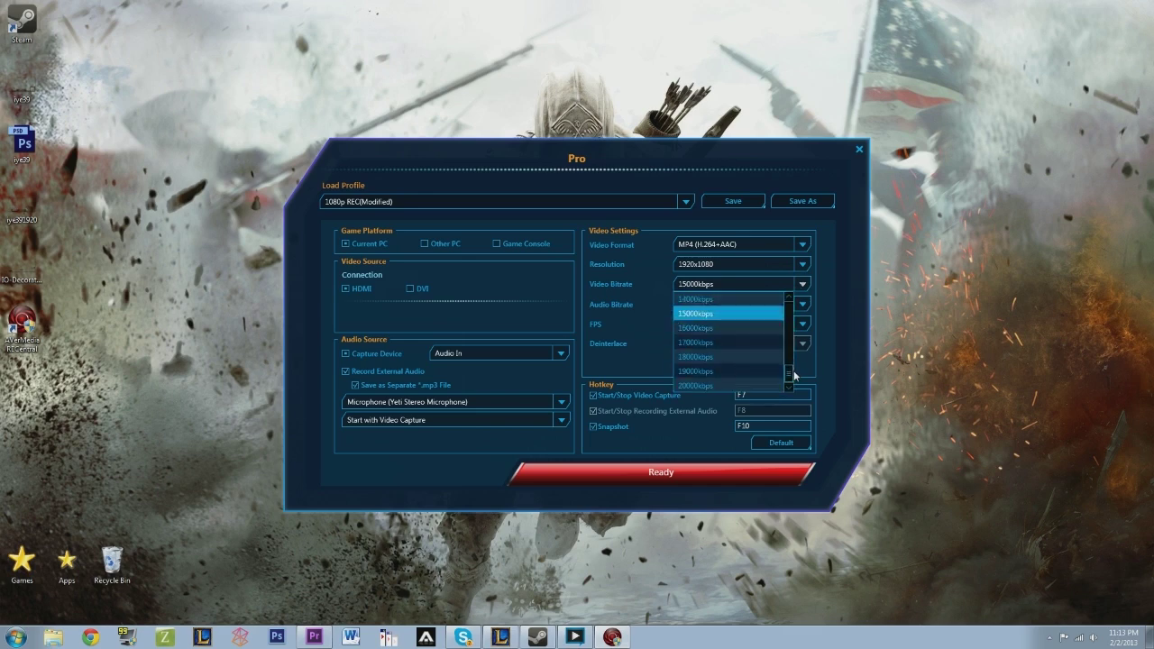
left_click(721, 312)
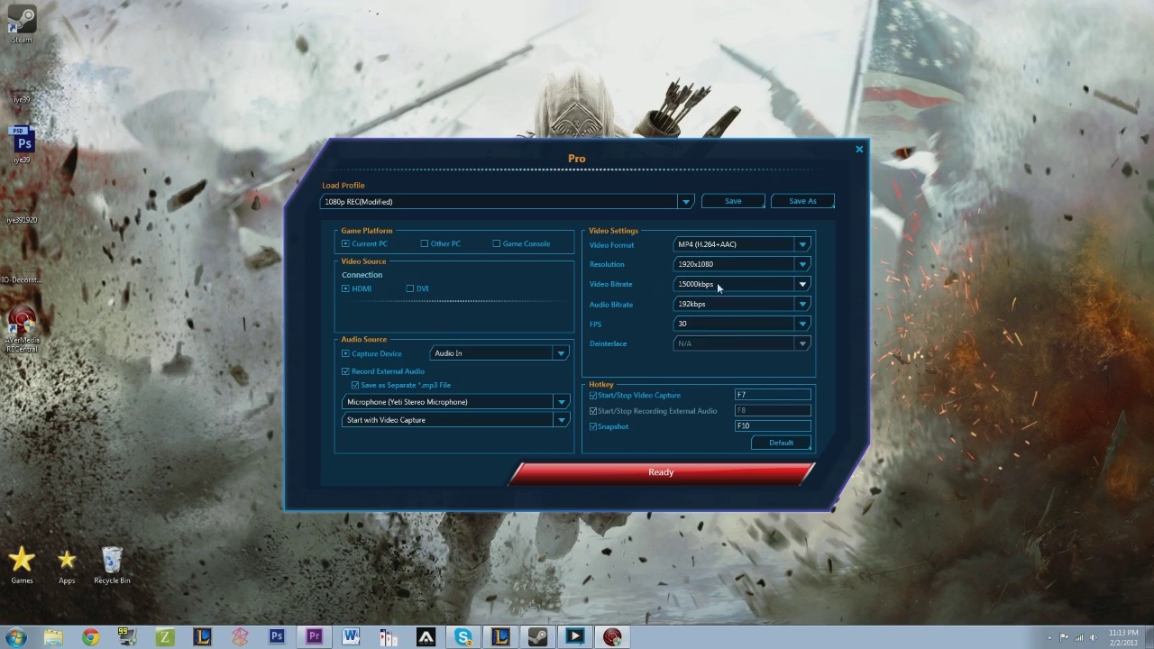
left_click(796, 285)
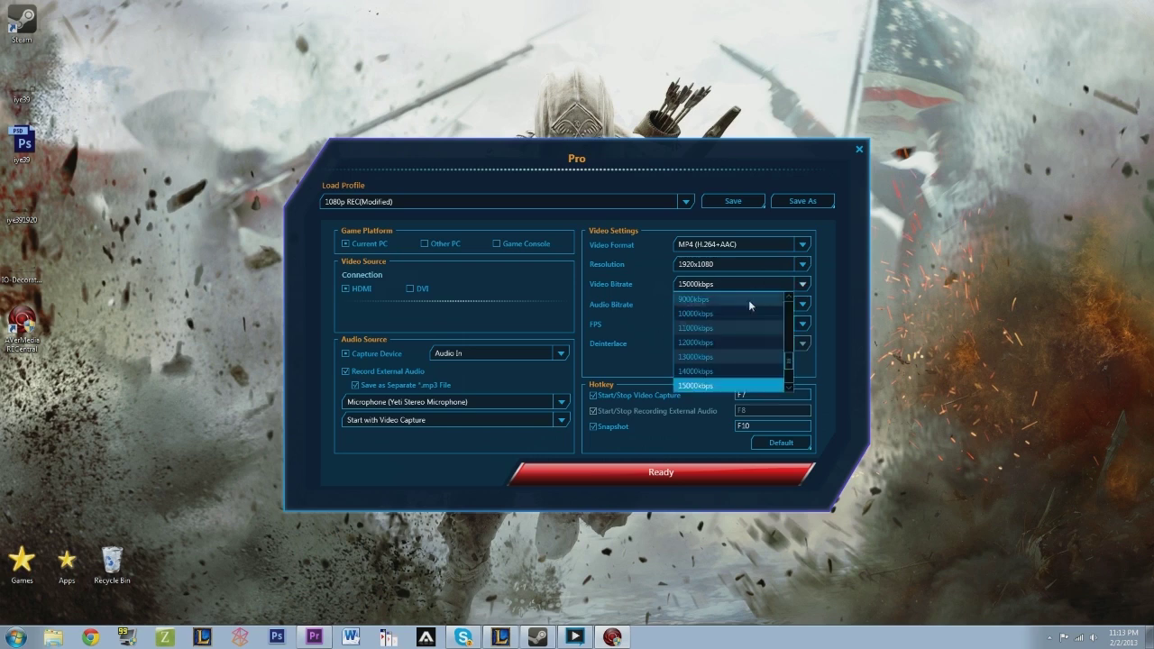
left_click_drag(788, 361, 799, 383)
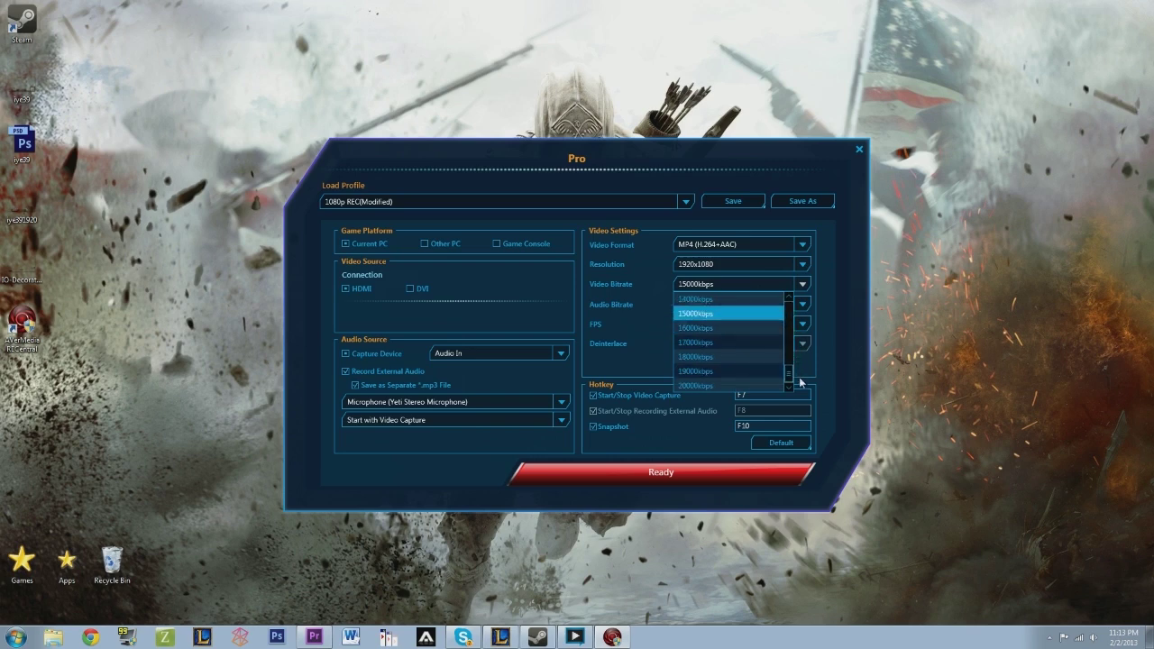
left_click(665, 313)
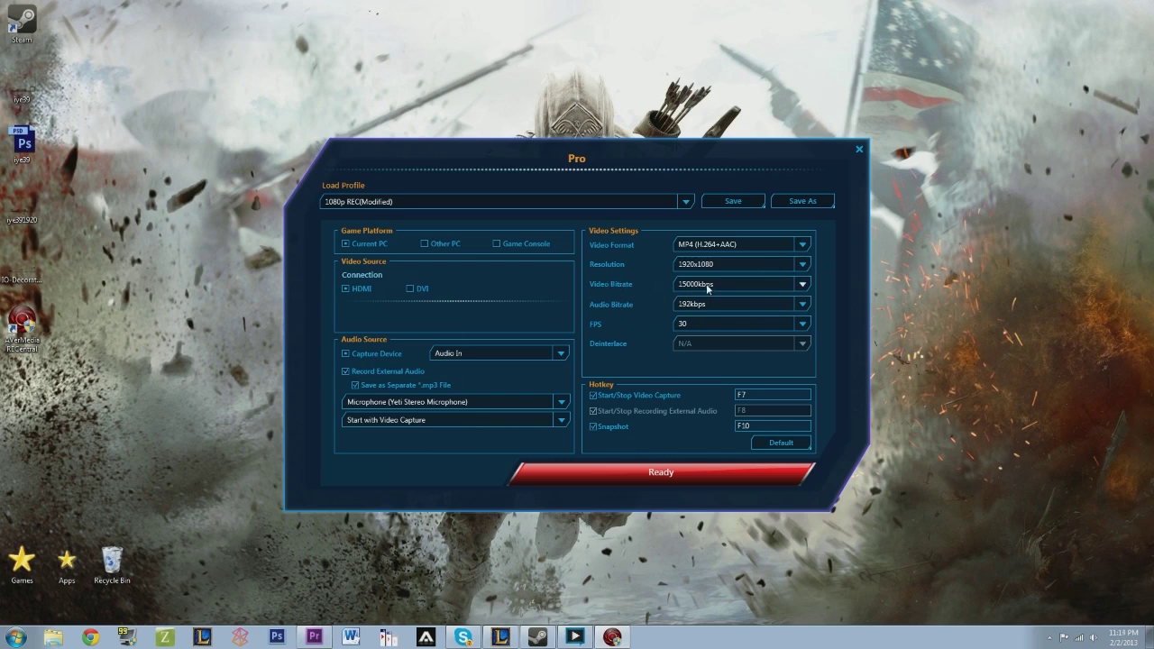
left_click(801, 306)
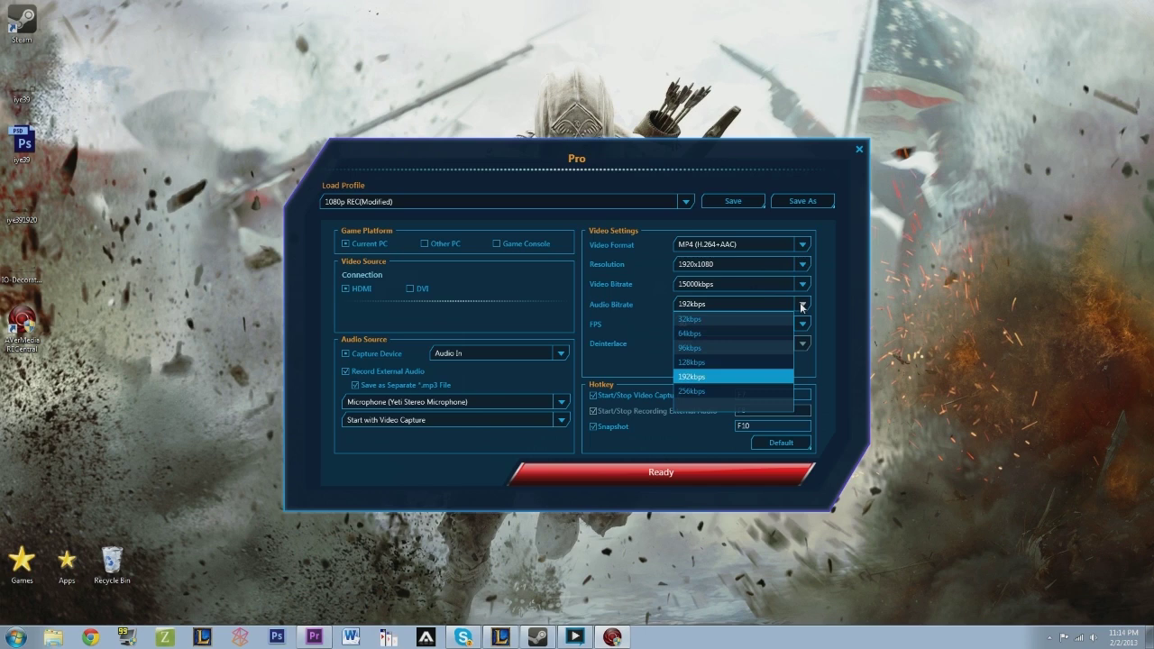
left_click(801, 306)
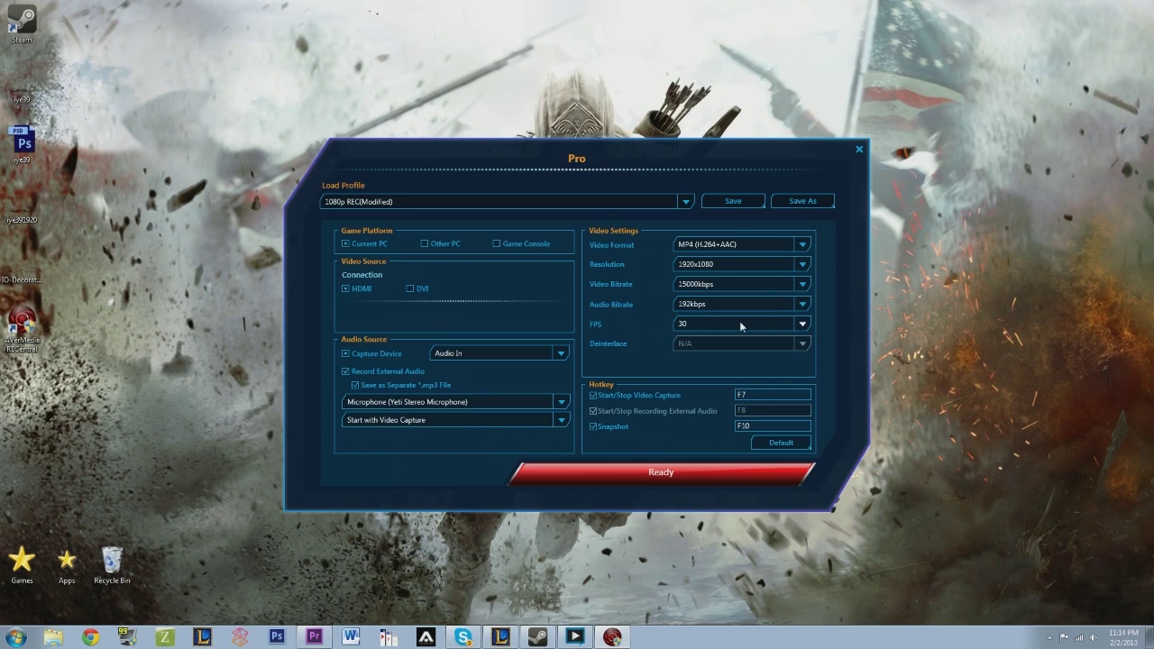
left_click(802, 304)
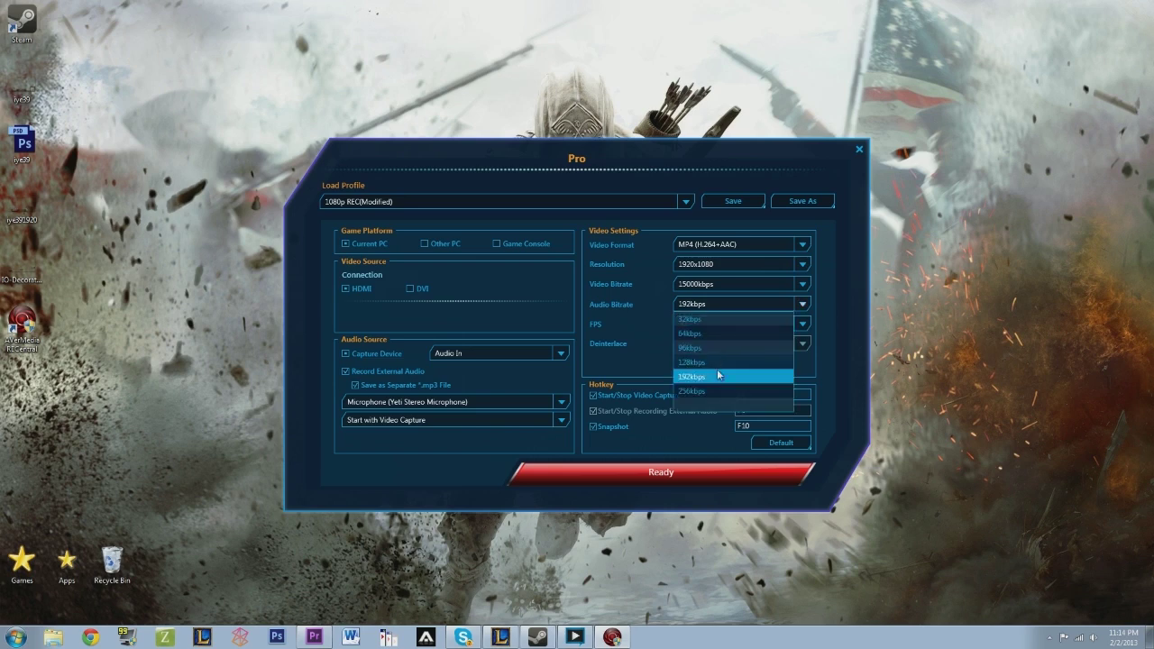
left_click(646, 324)
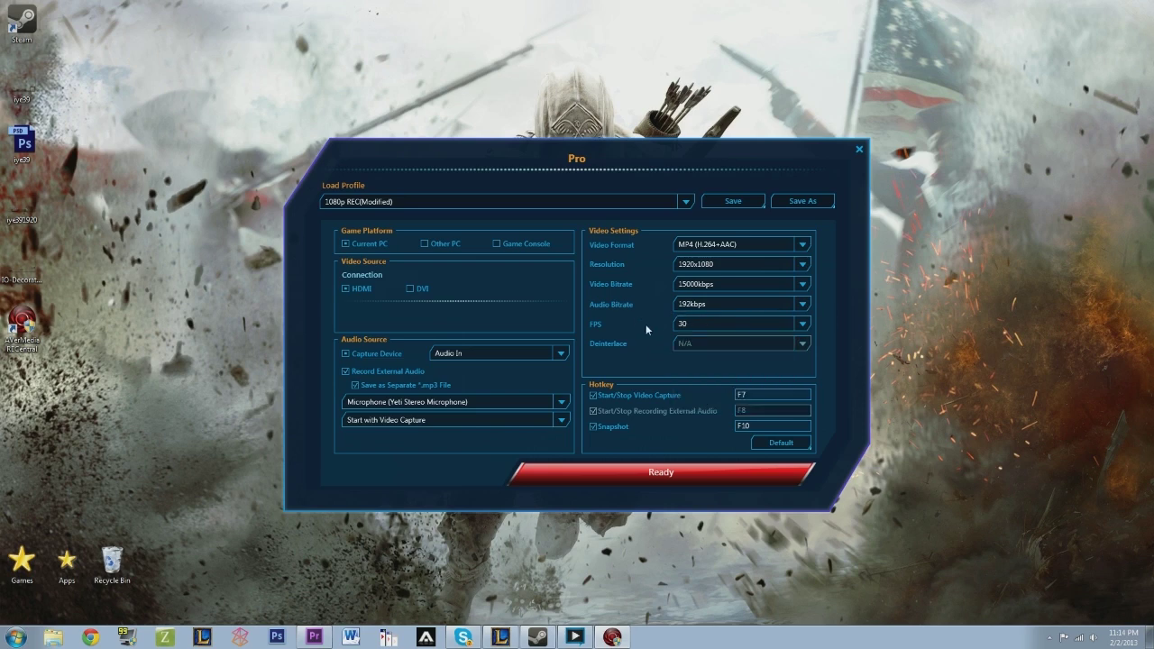
left_click(802, 326)
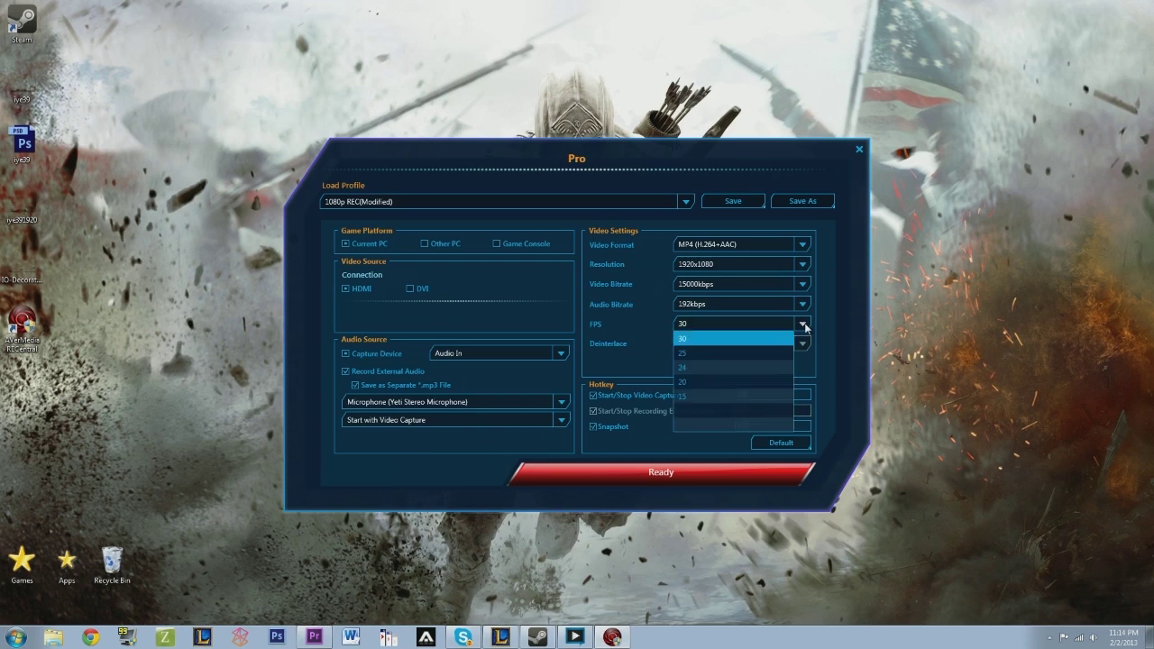
left_click(691, 338)
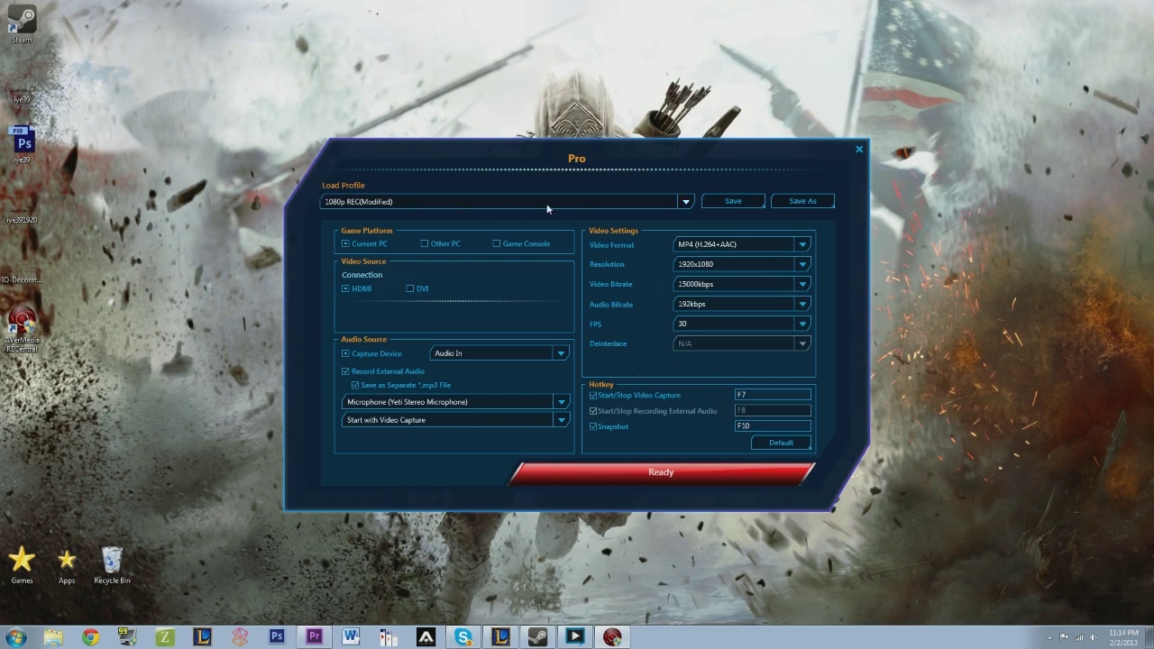
- Overwrite the 1080p REC(Modified) profile with the adjusted settings and dismiss the Device is busy warning
left_click(685, 203)
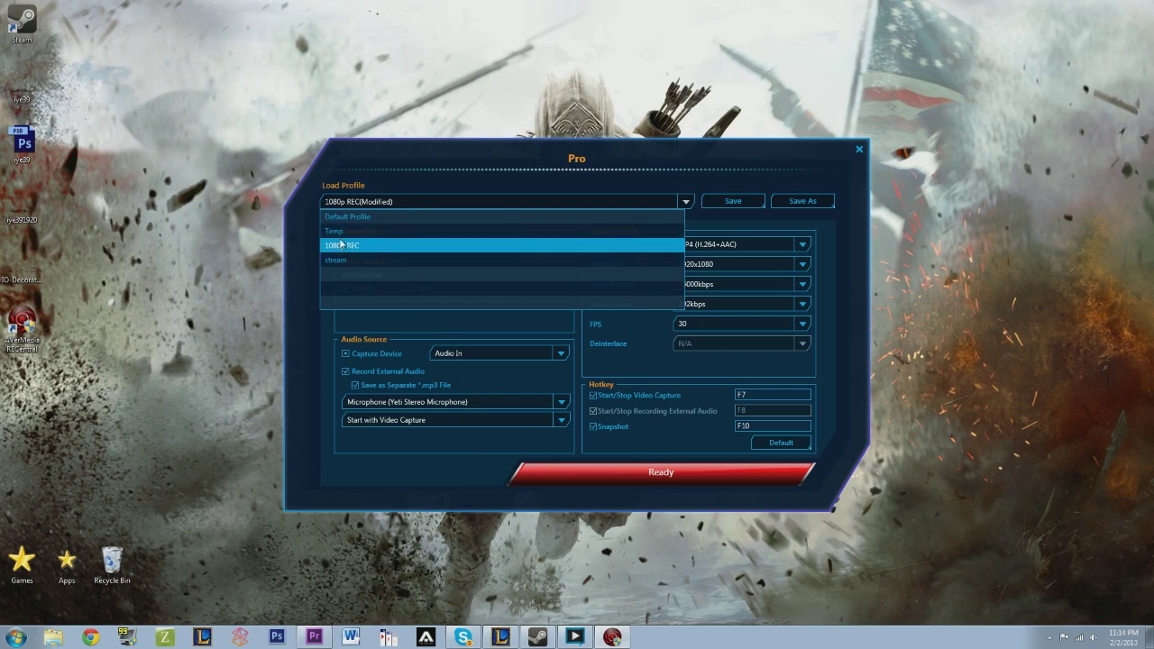
left_click(683, 200)
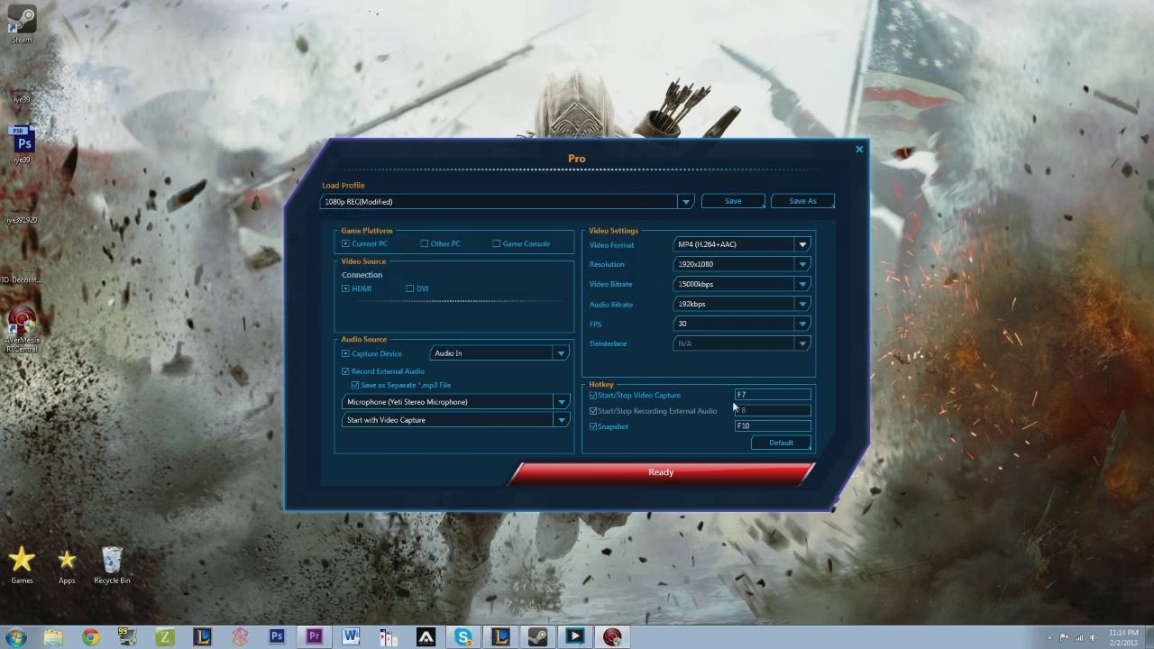
left_click(717, 472)
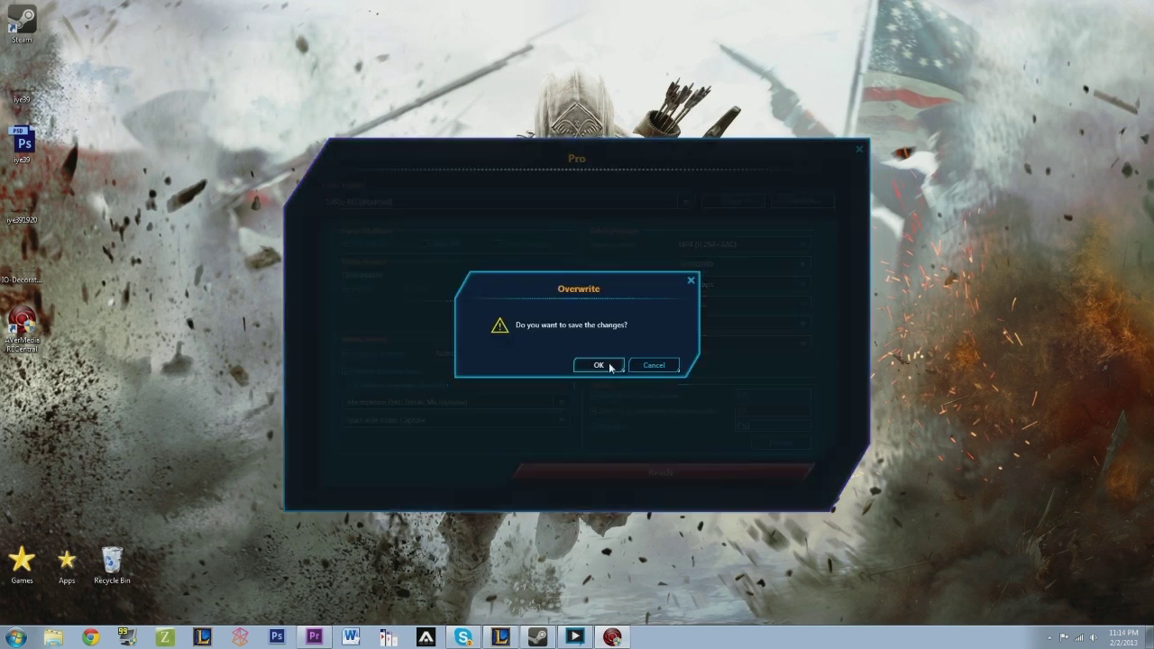
left_click(651, 365)
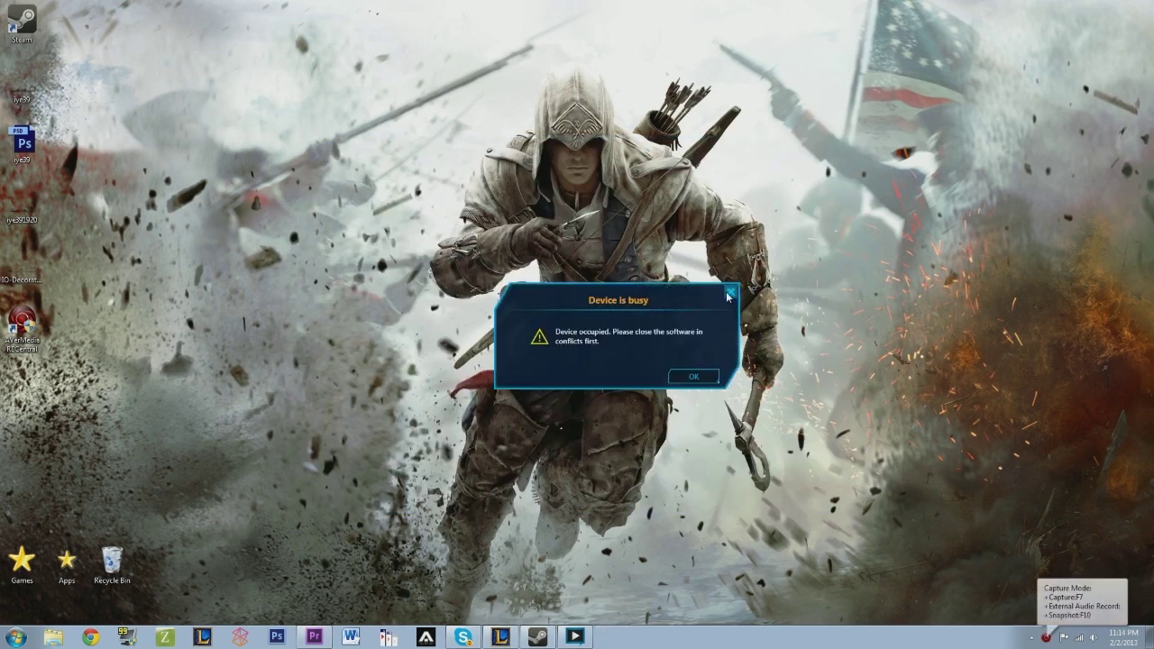
left_click(694, 377)
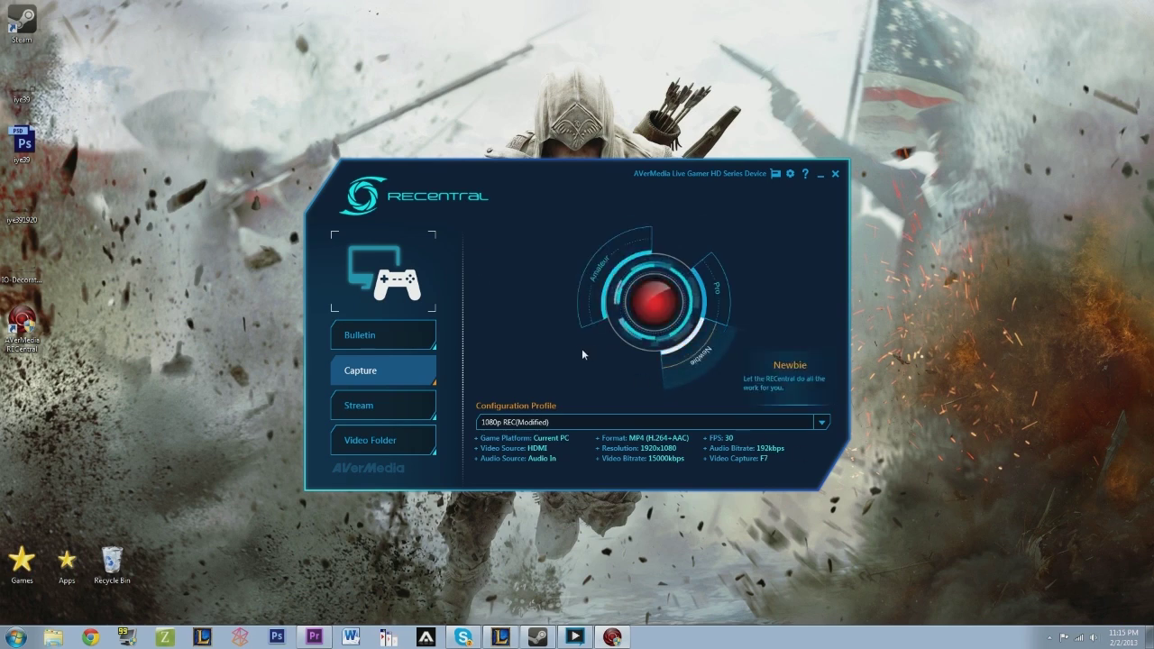
- In Stream mode's Pro settings, set the audio Capture Device to Audio In
left_click(389, 408)
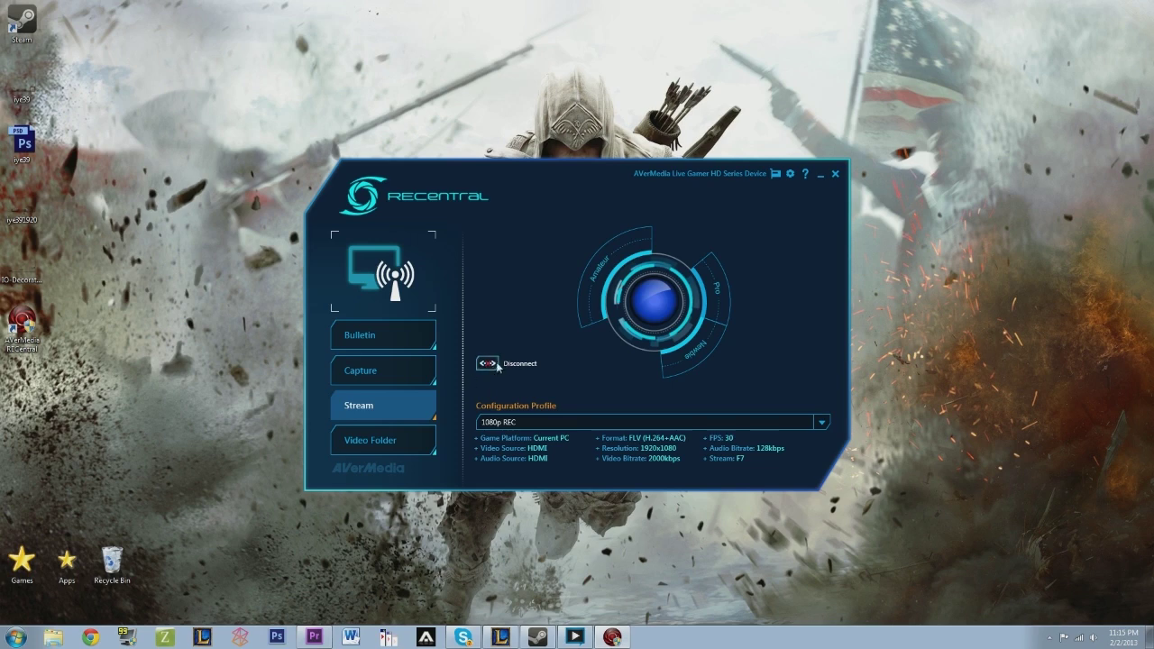
left_click(712, 311)
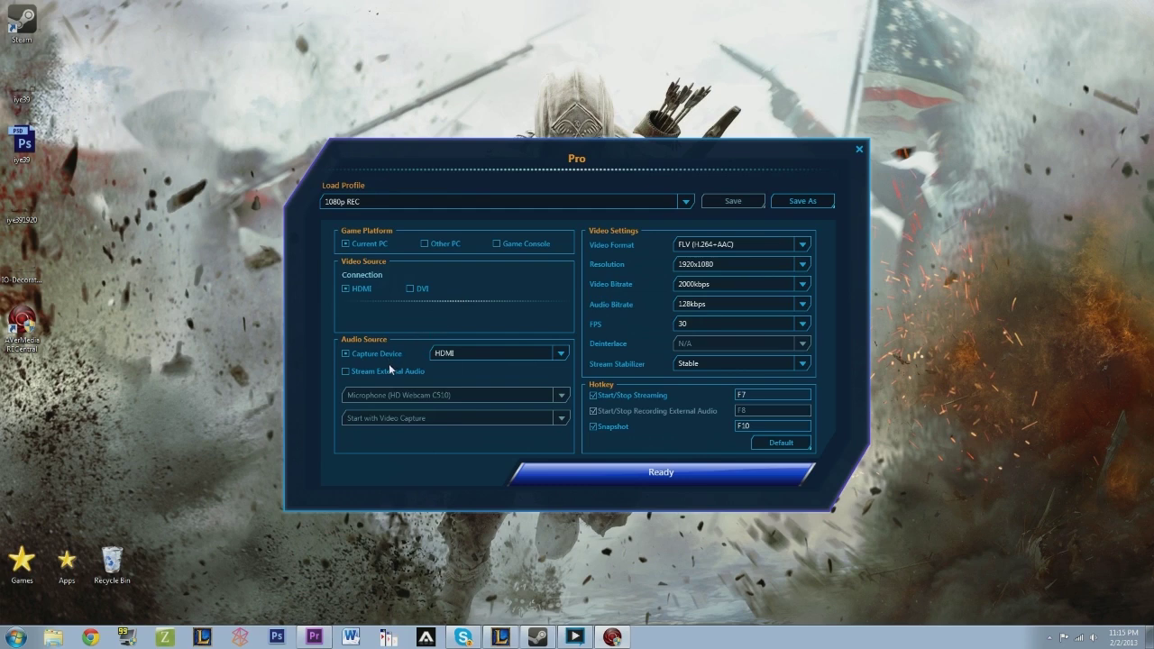
left_click(559, 354)
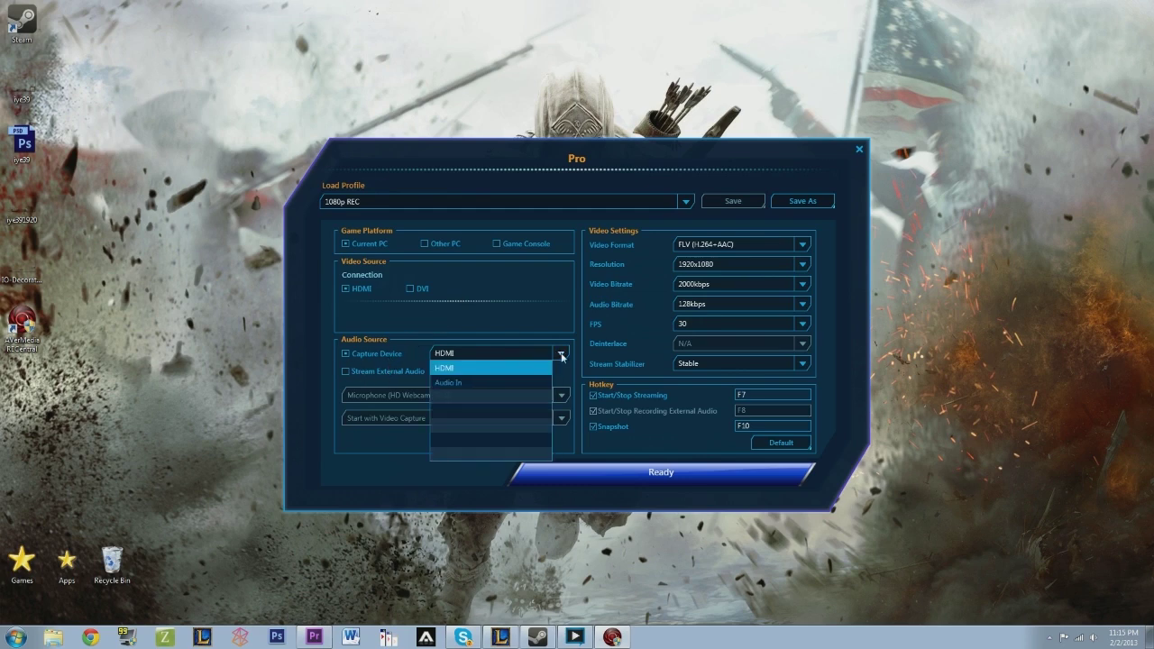
left_click(475, 382)
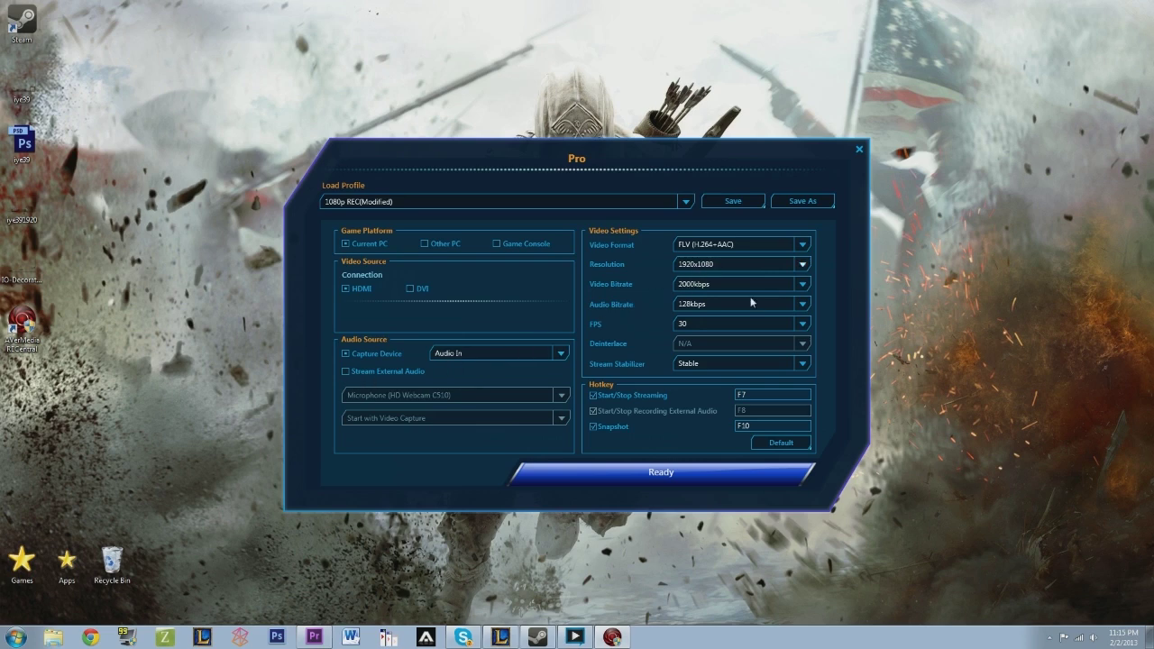
- Keep resolution at 1920x1080, 30 FPS and the Stable stabilizer, then close the Pro settings
left_click(800, 265)
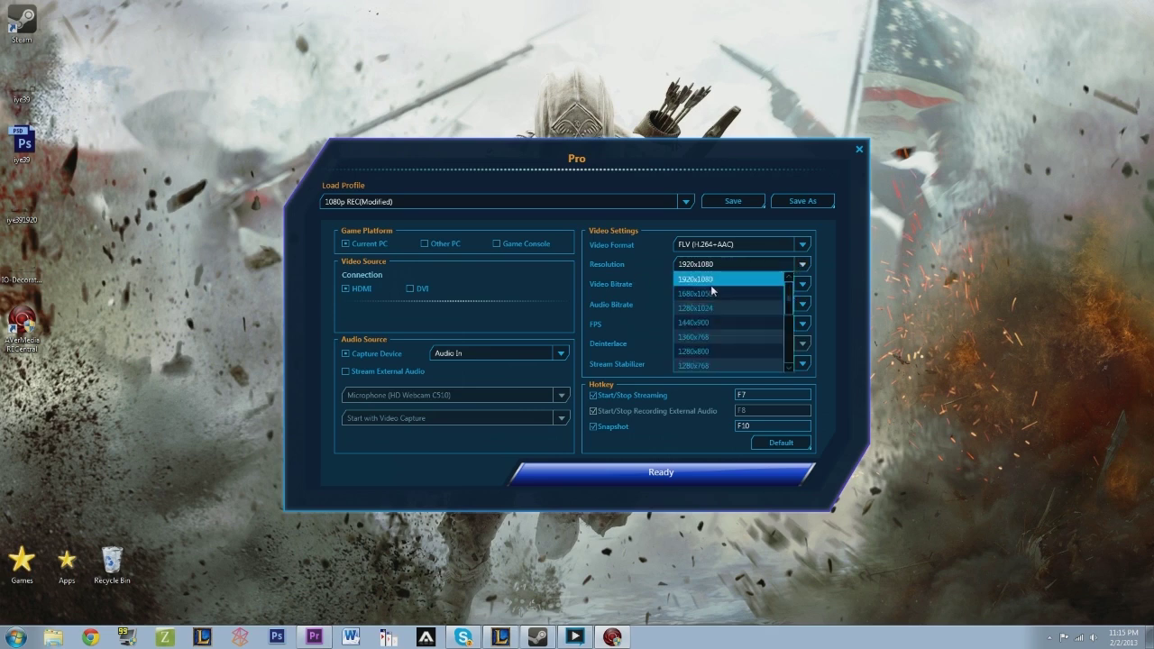
left_click(801, 265)
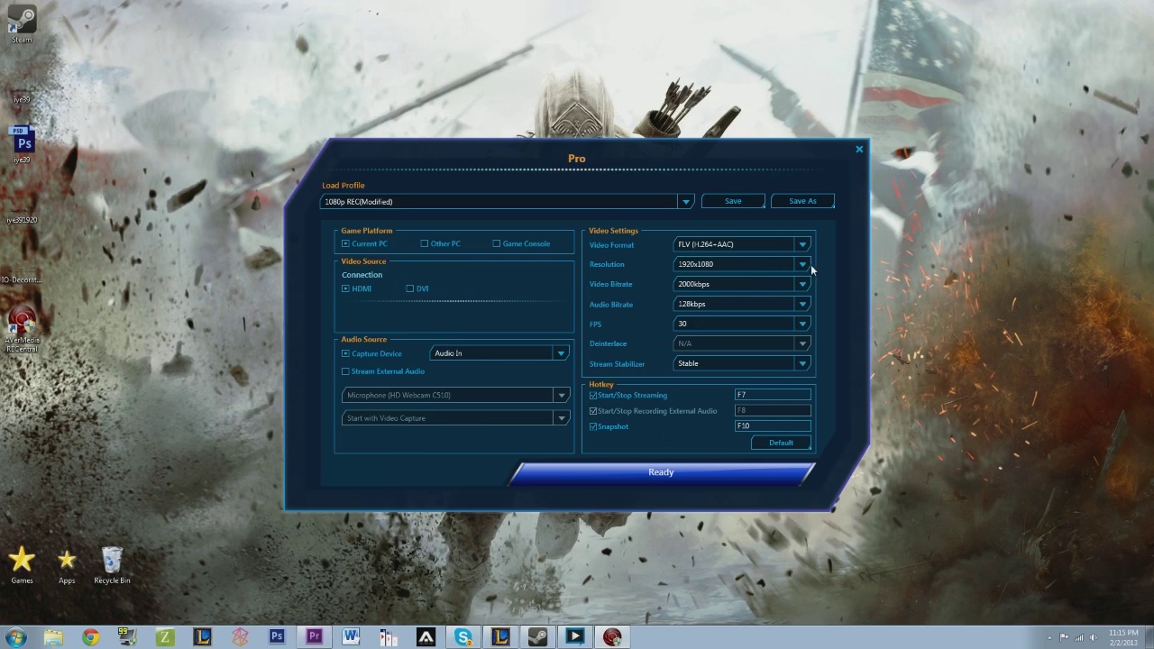
left_click(803, 326)
left_click(803, 325)
left_click(801, 365)
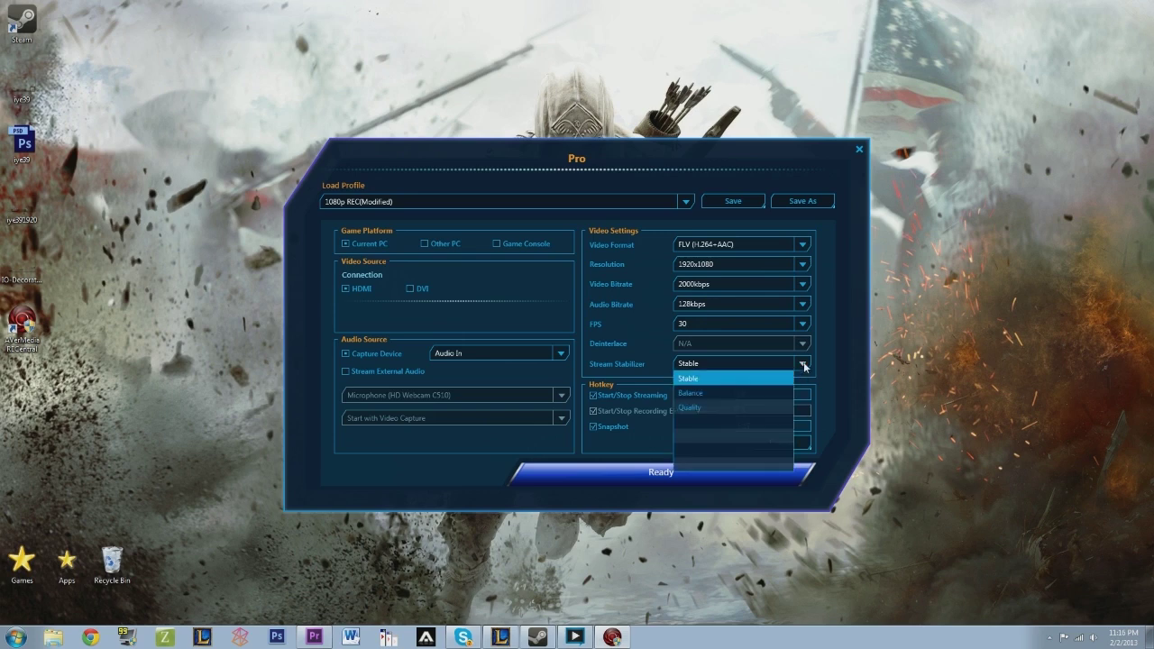
left_click(803, 364)
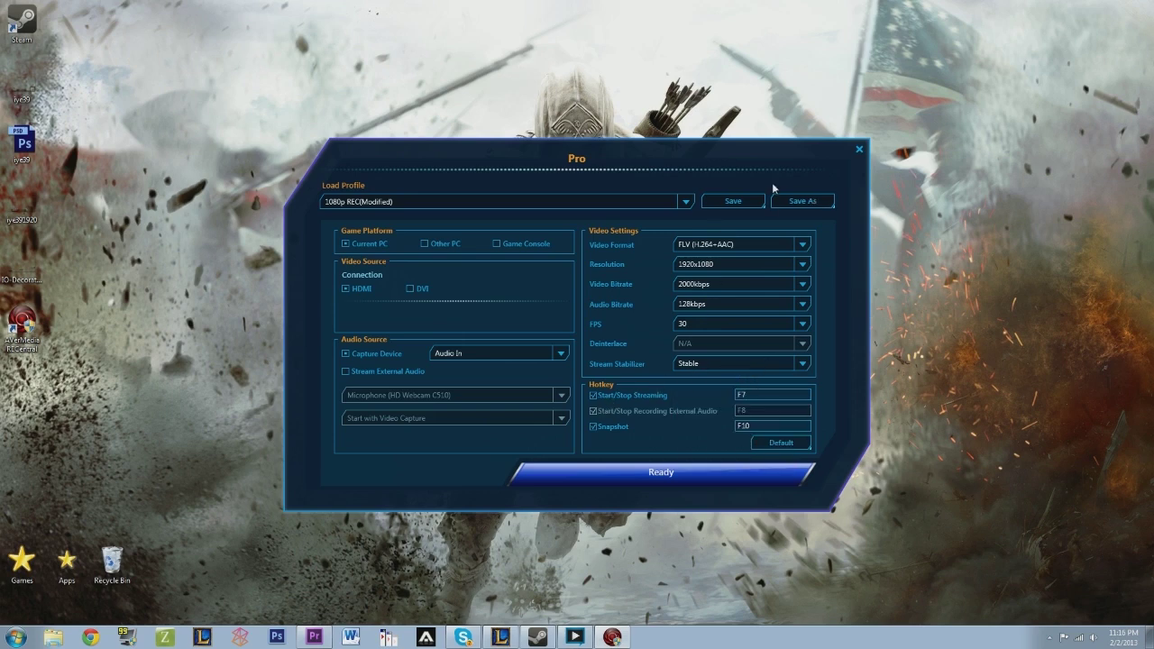
left_click(858, 150)
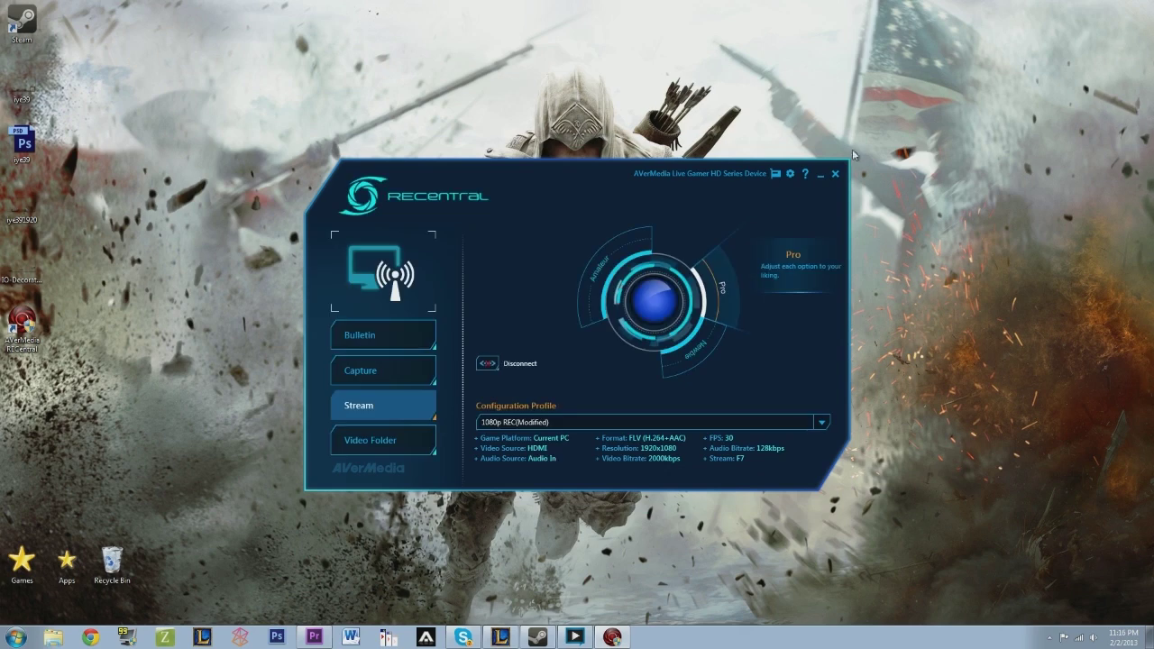
- Check the Live Gamer Clips video folder, close it, and return to Capture mode
left_click(408, 440)
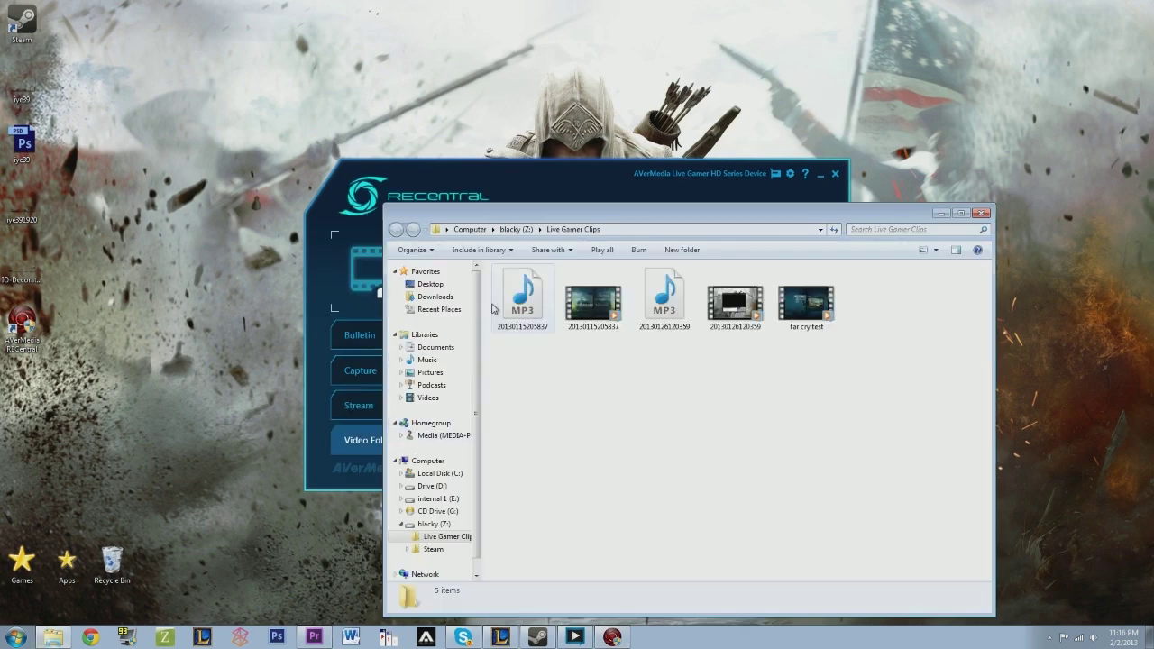
left_click(982, 212)
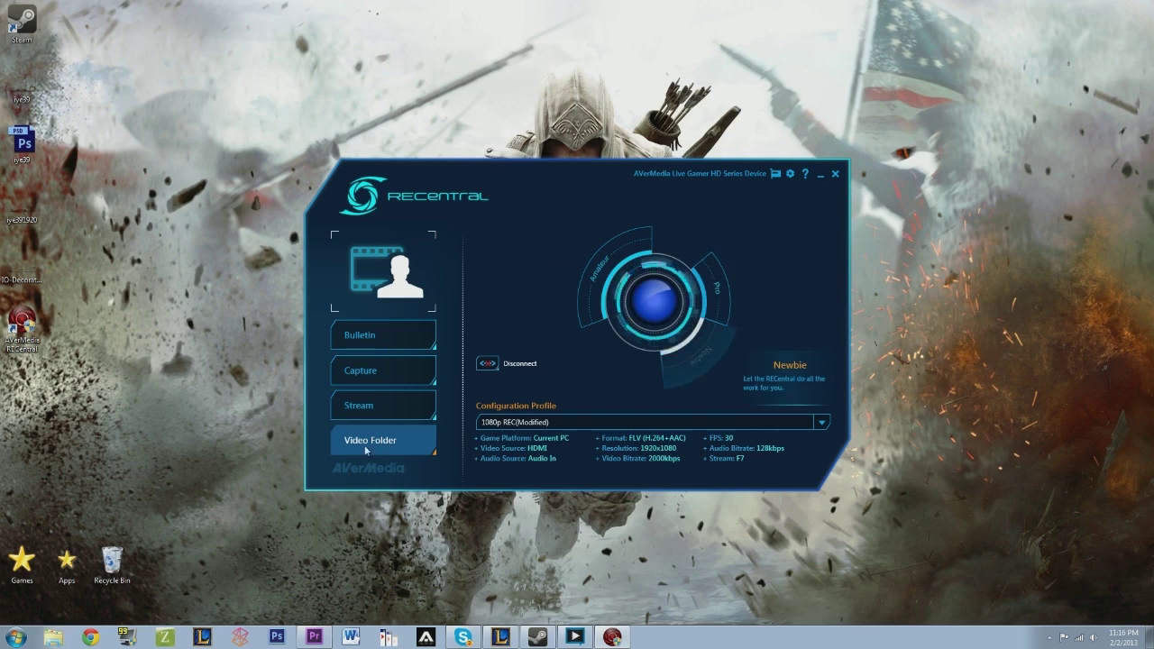
left_click(384, 375)
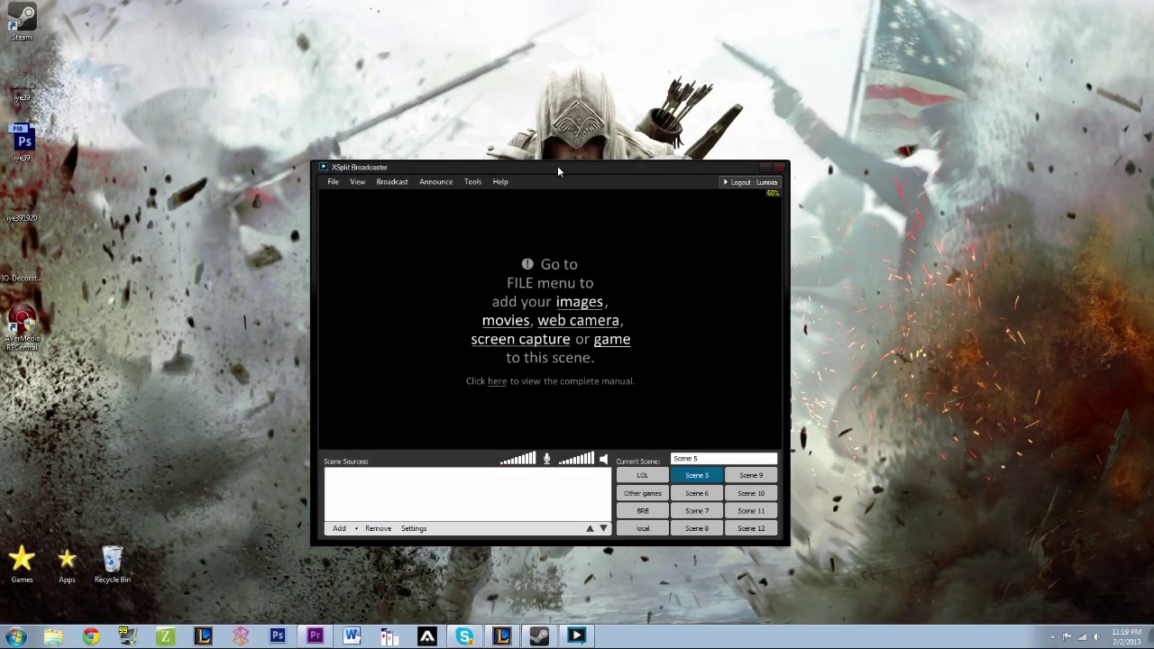
- Move the XSplit window slightly up and right, and open the Scene Sources Add menu
left_click_drag(558, 171, 591, 159)
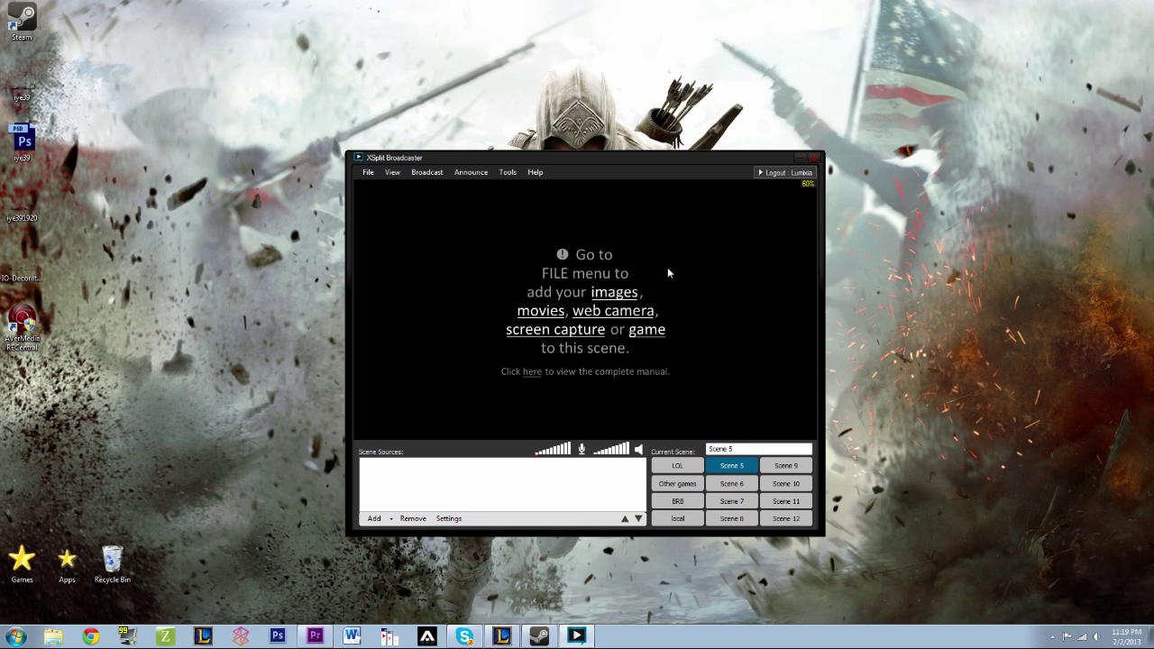
left_click(372, 519)
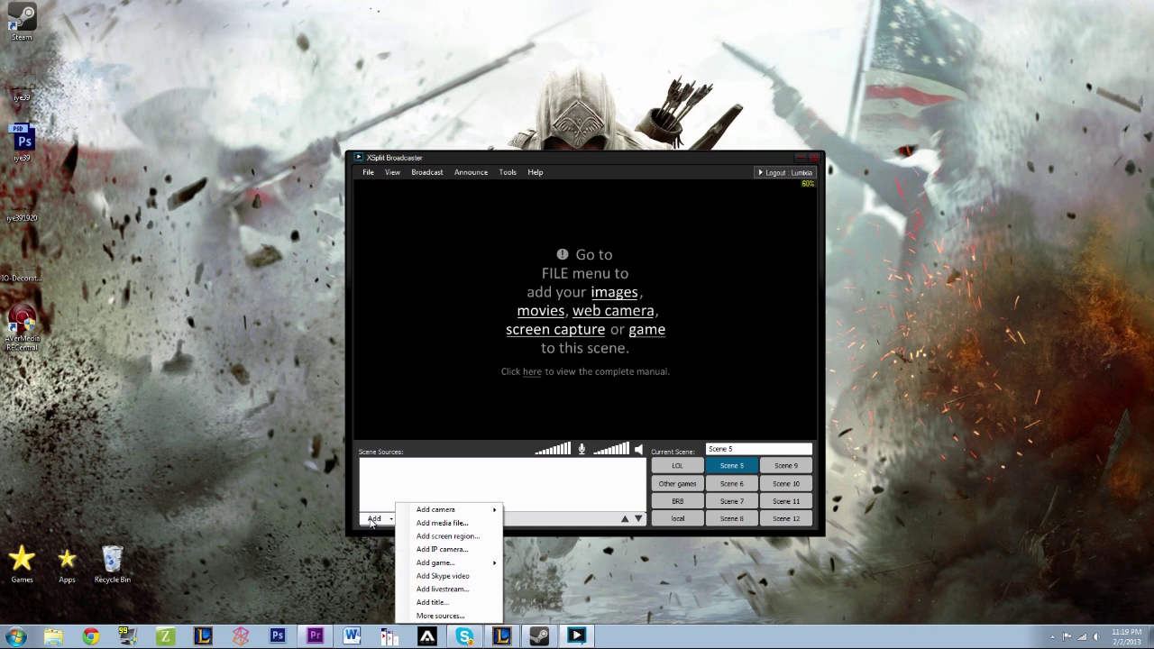
mouse_move(434, 513)
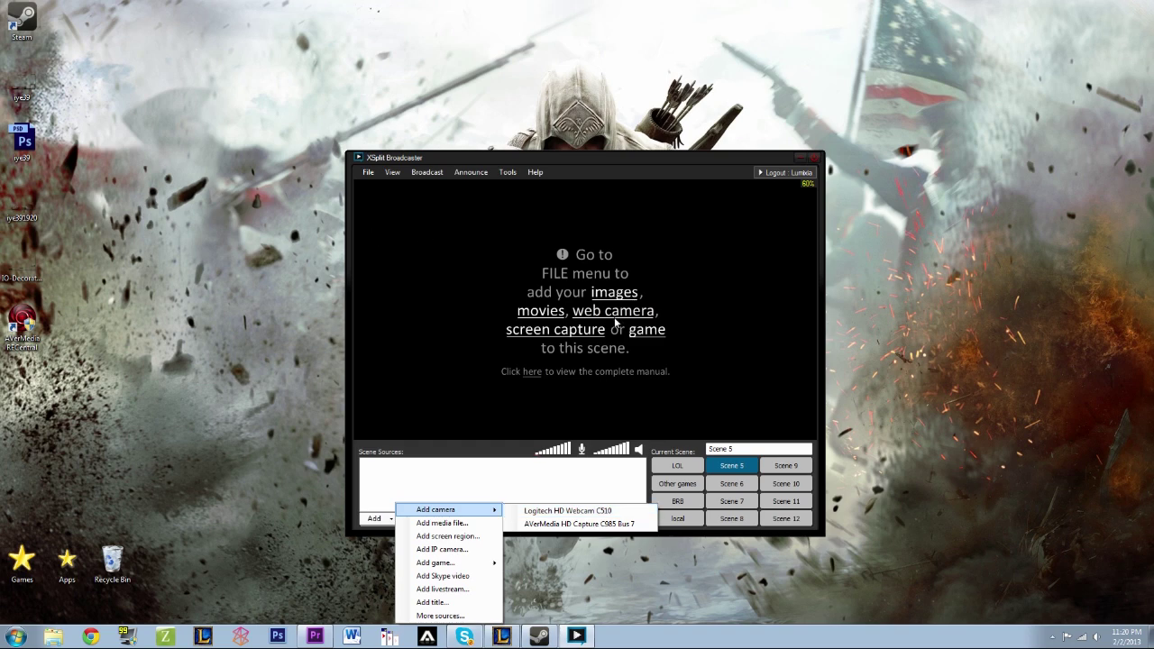
left_click(377, 497)
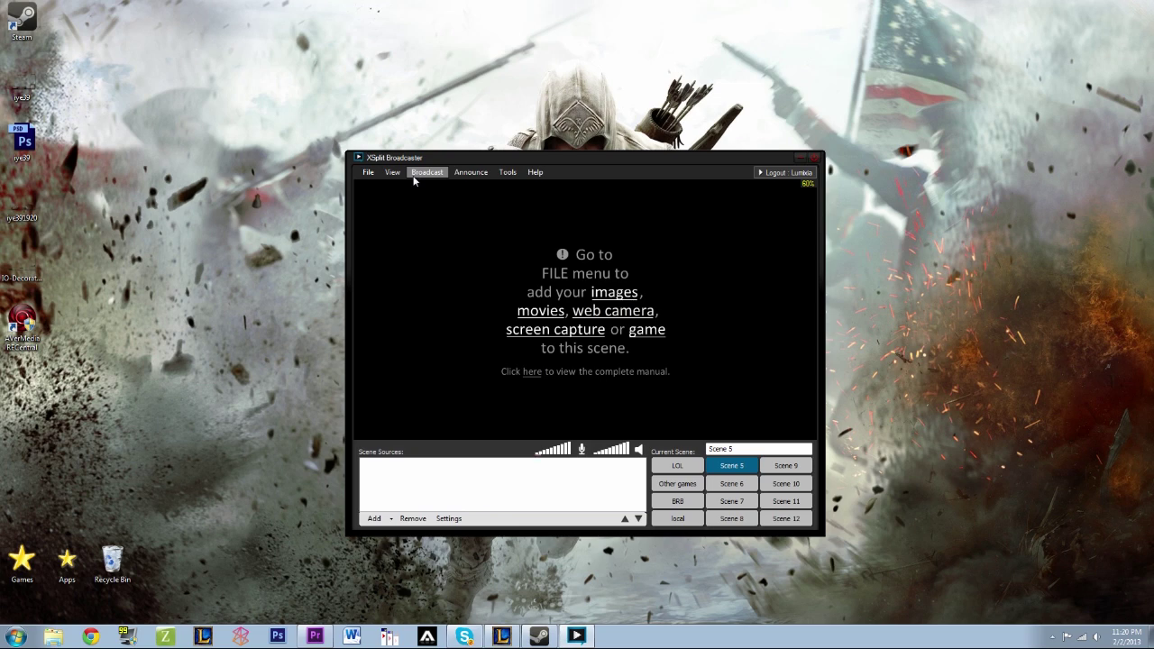
- Open and close the Scene Sources Add menu twice without adding any source
left_click(375, 520)
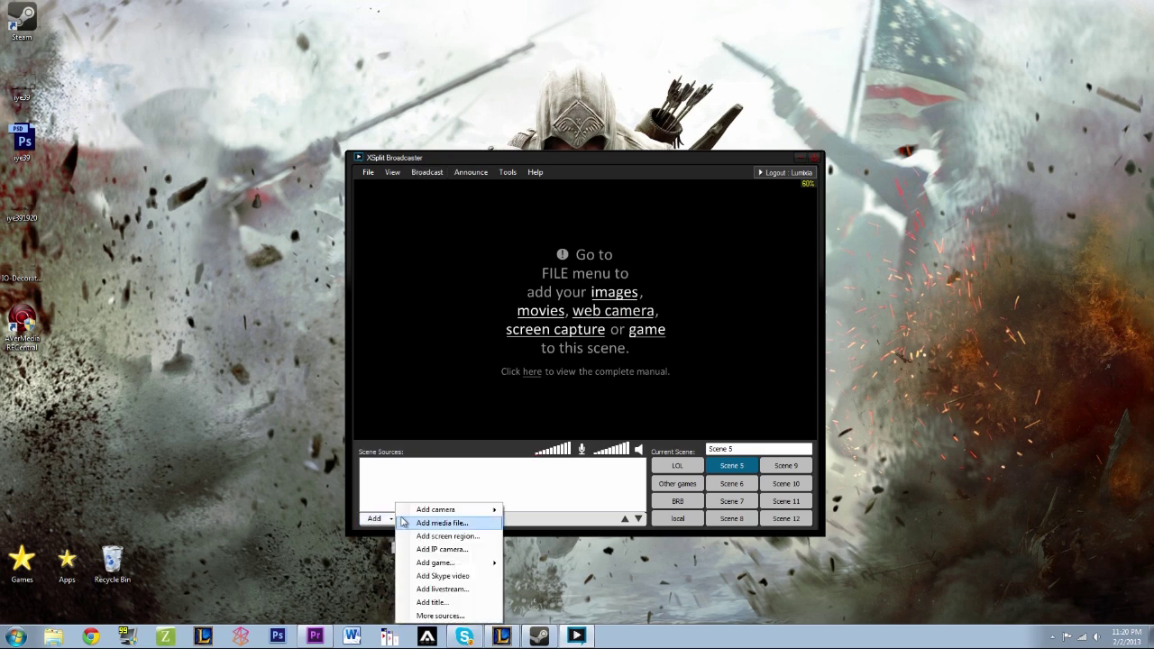
mouse_move(451, 510)
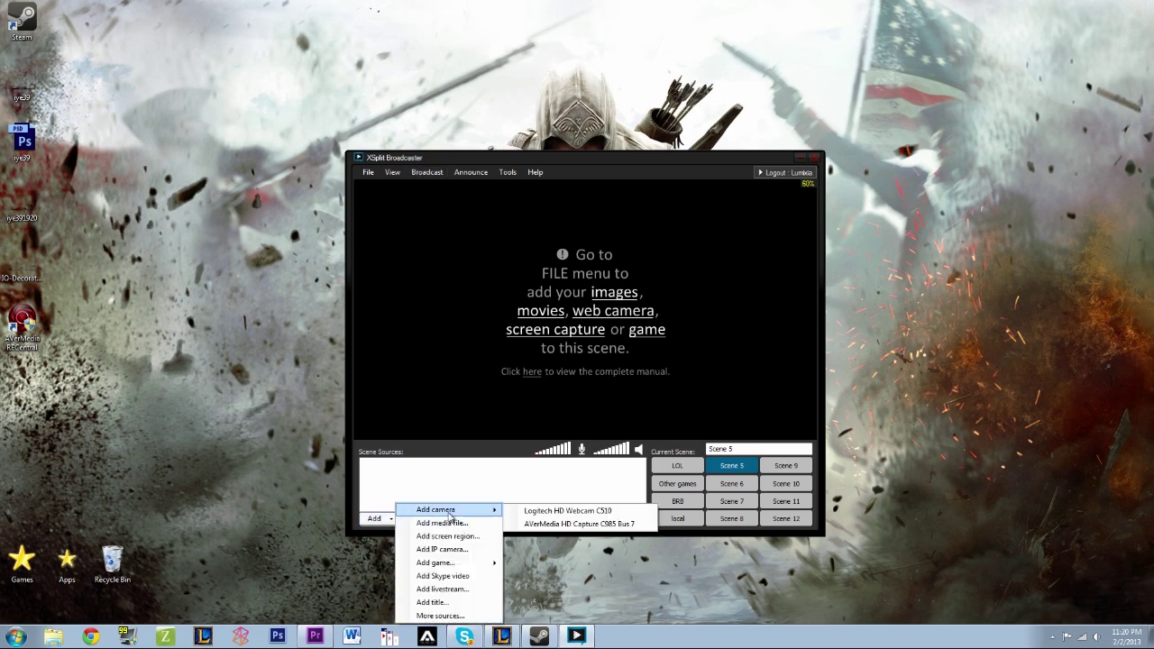
left_click(543, 495)
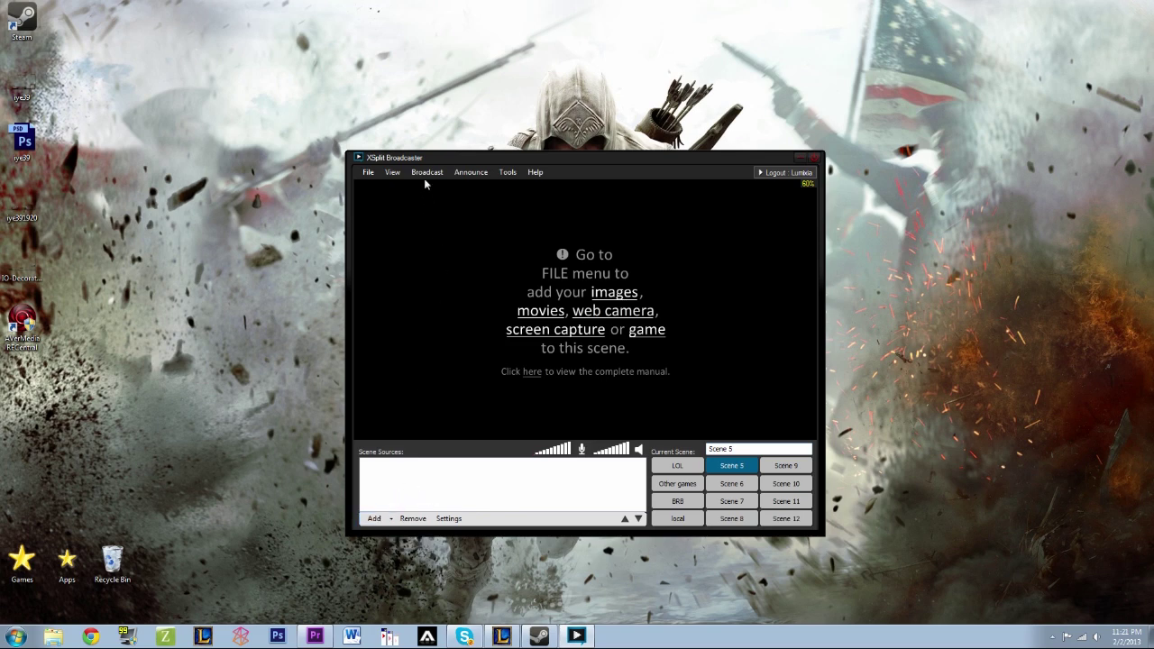
left_click(388, 522)
mouse_move(435, 513)
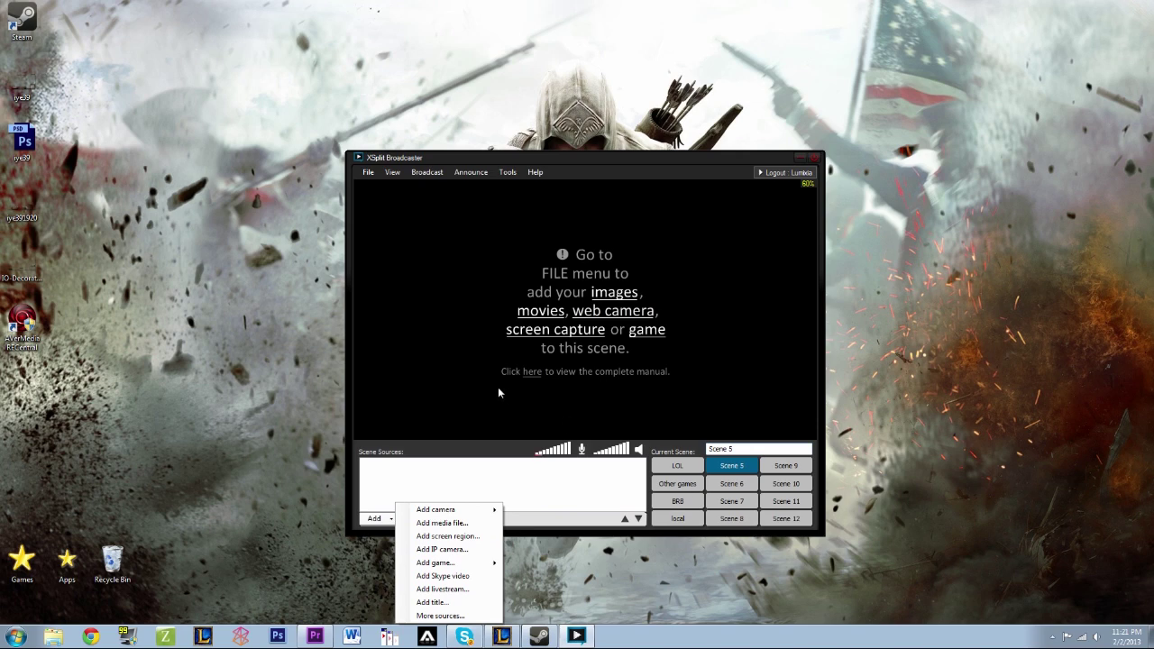
left_click(401, 486)
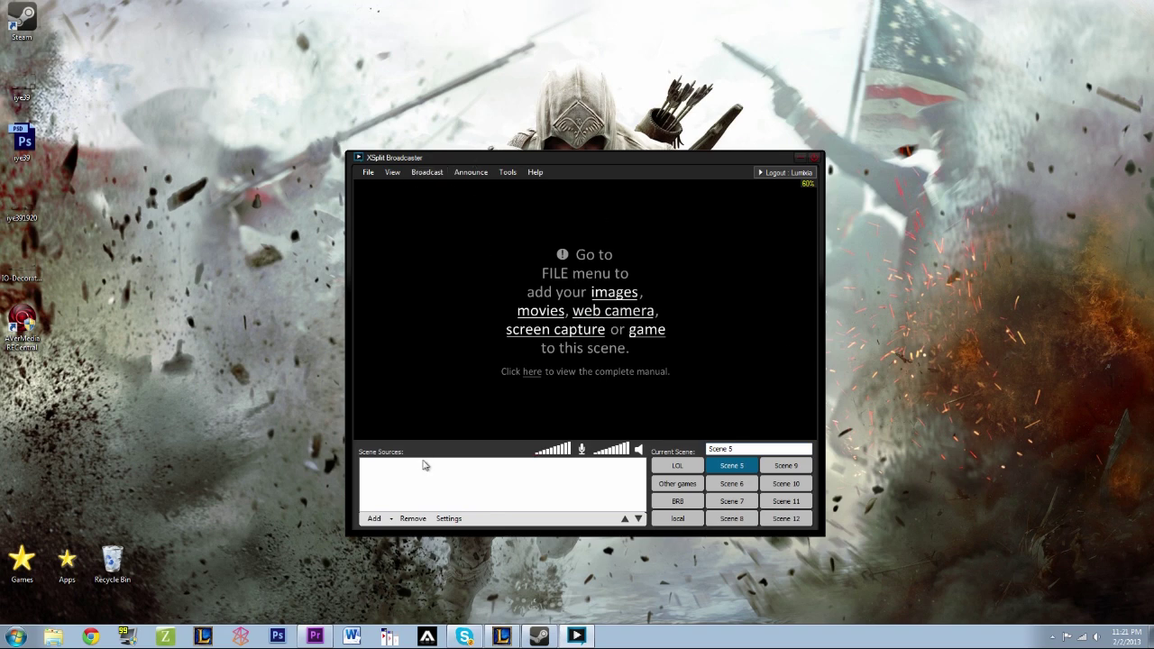
- Add a full-desktop 1920x1080 screen region source to Scene 5
left_click(390, 519)
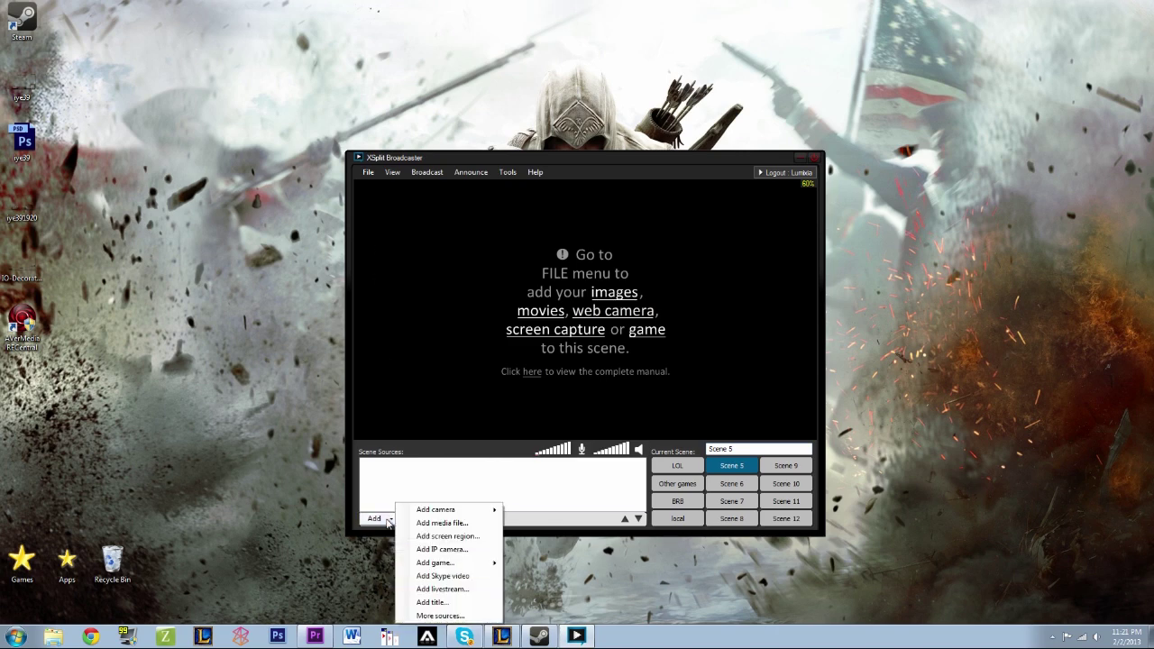
mouse_move(433, 516)
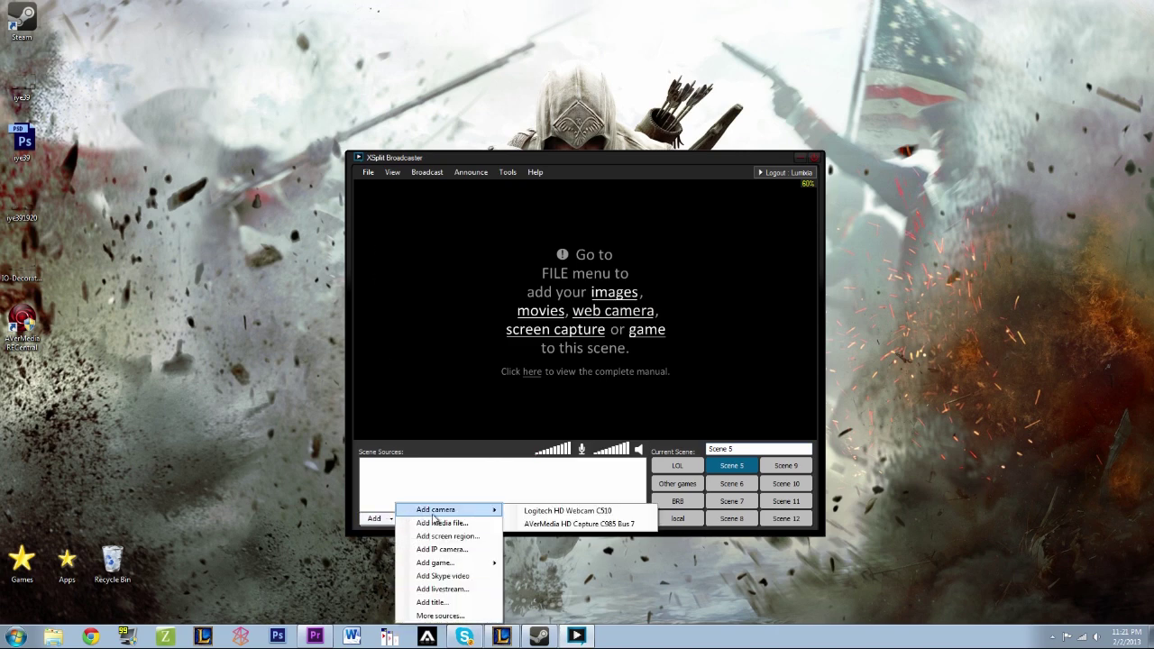
left_click(479, 537)
left_click(941, 465)
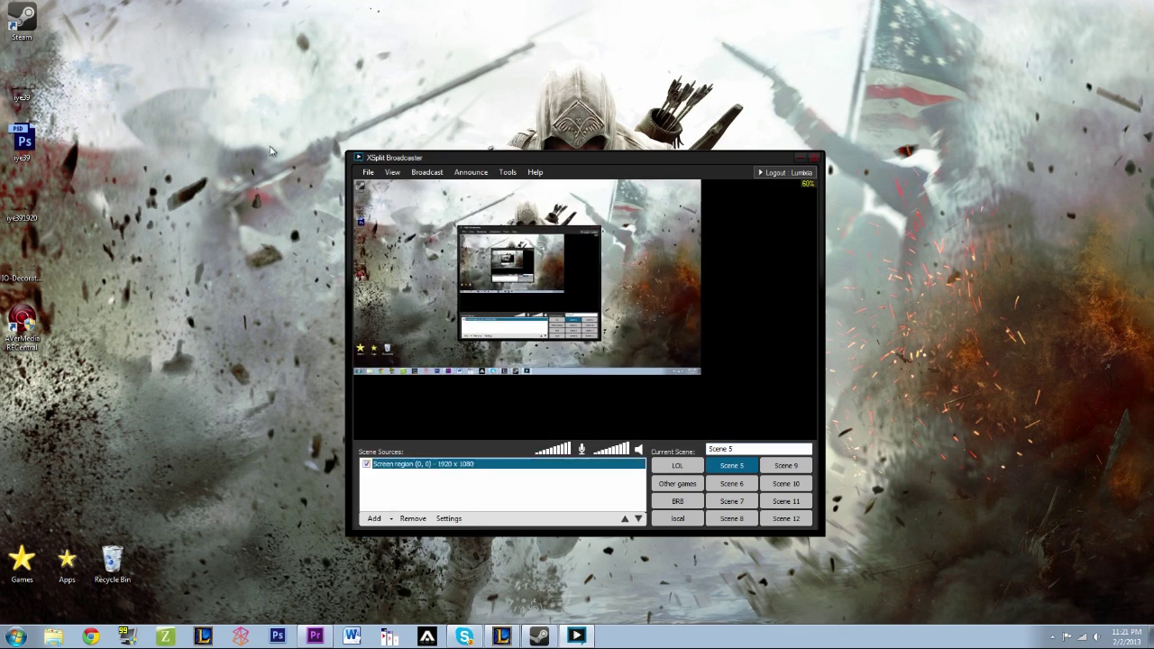
left_click(706, 361)
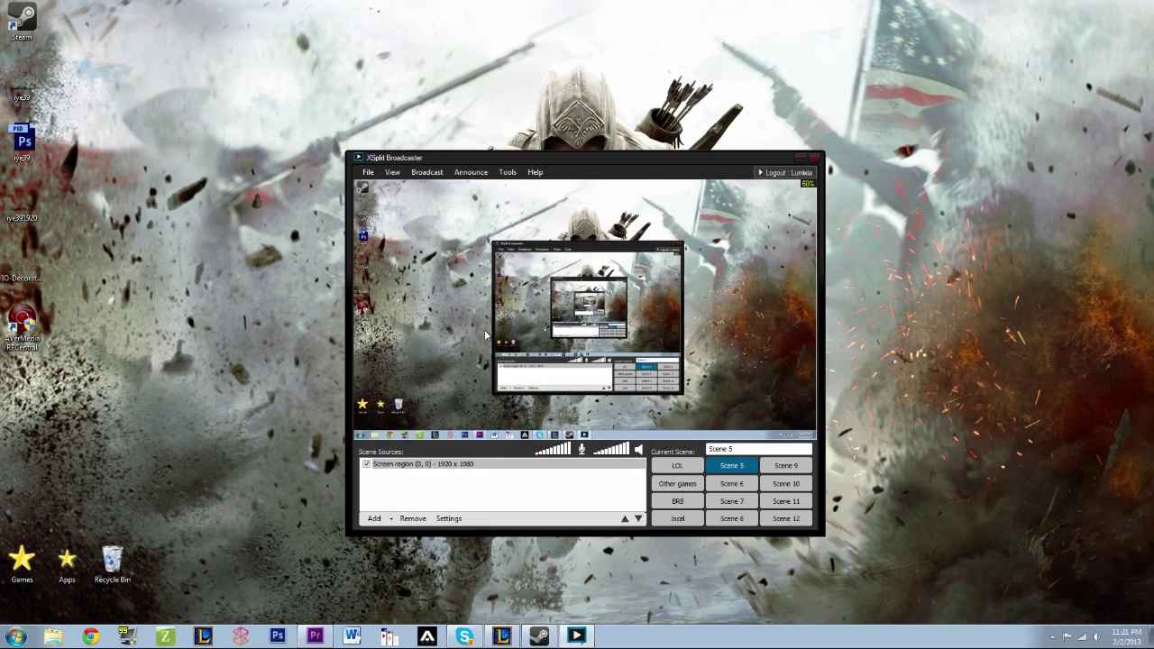
left_click(430, 173)
- Open the Twitch channel properties, inspect the video encoding settings, and view the X.264 and AVerMedia H.264 codec choices
left_click(455, 186)
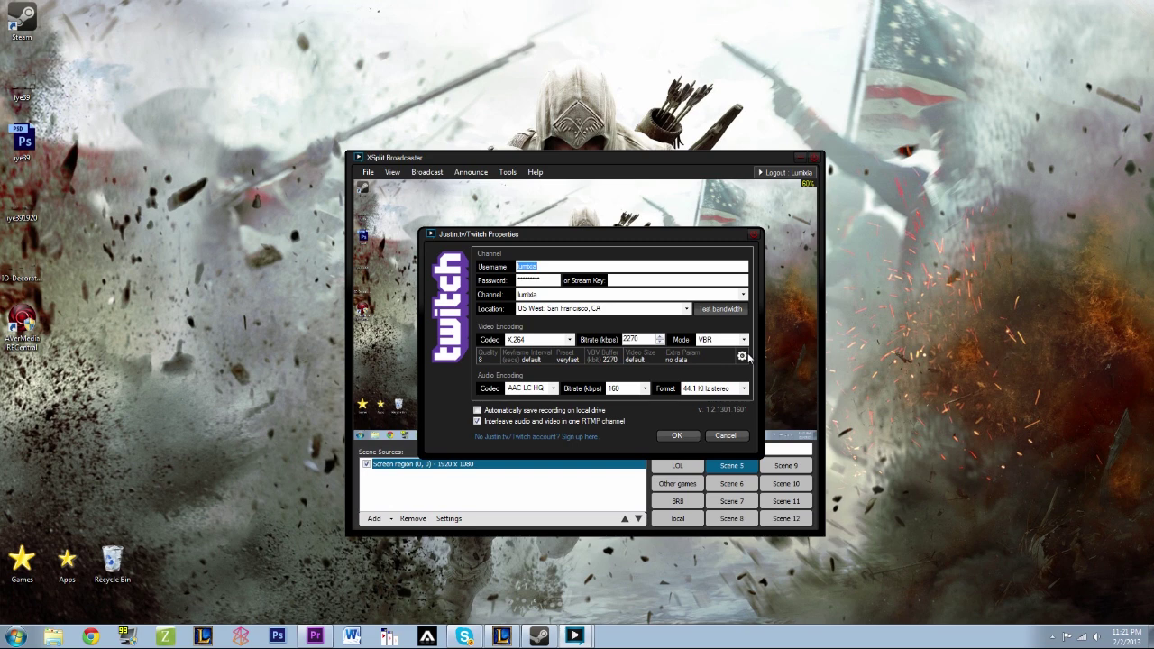
left_click(742, 355)
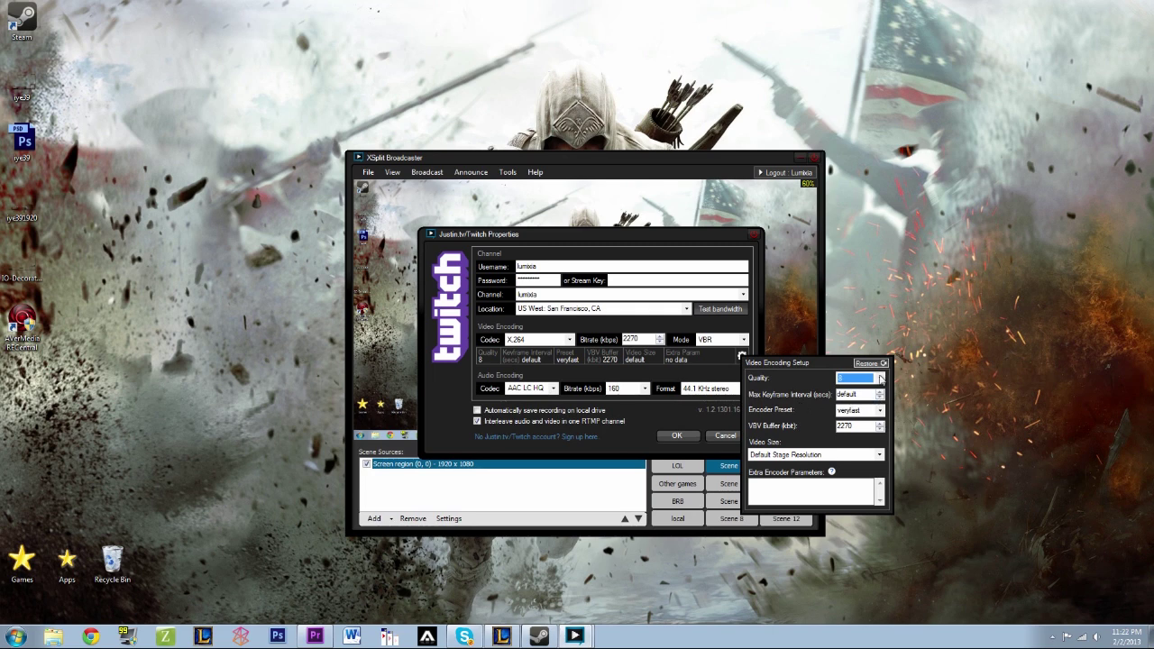
left_click(691, 356)
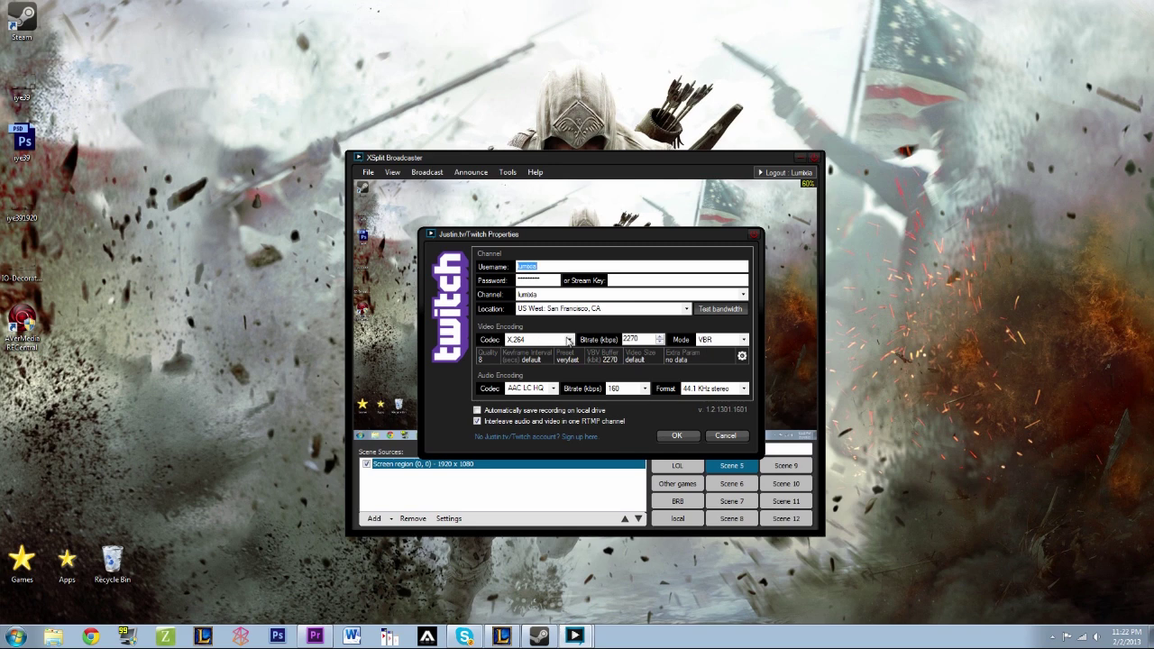
left_click(569, 340)
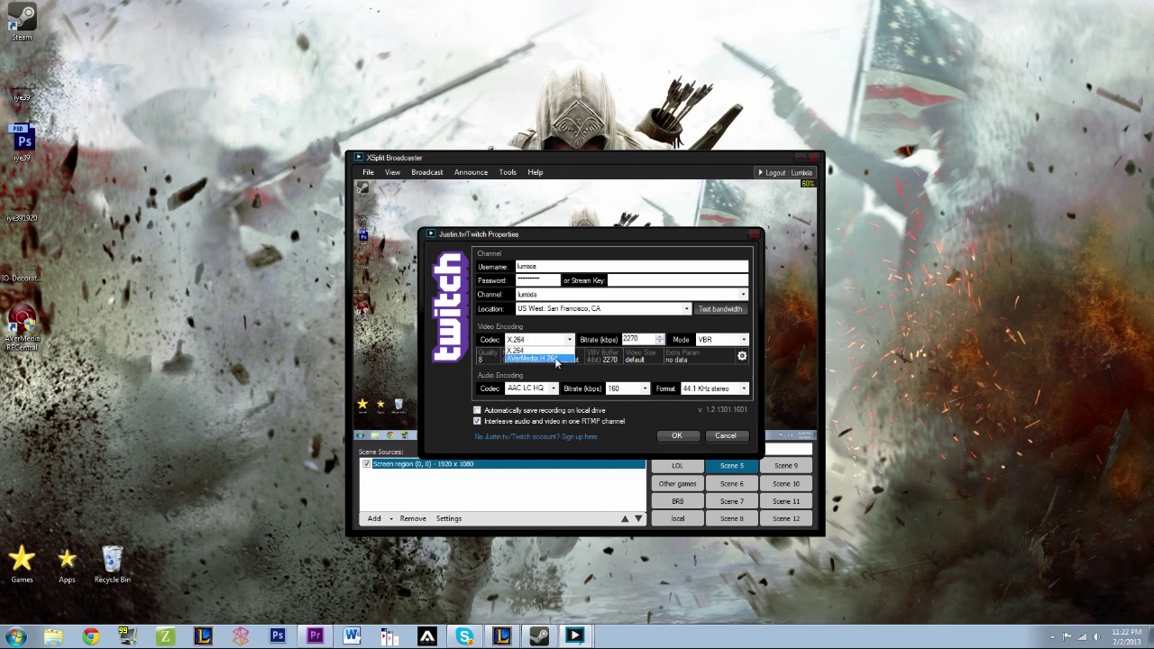
- Close the codec list and cancel the Twitch properties, leaving the codec at X.264
key("Escape")
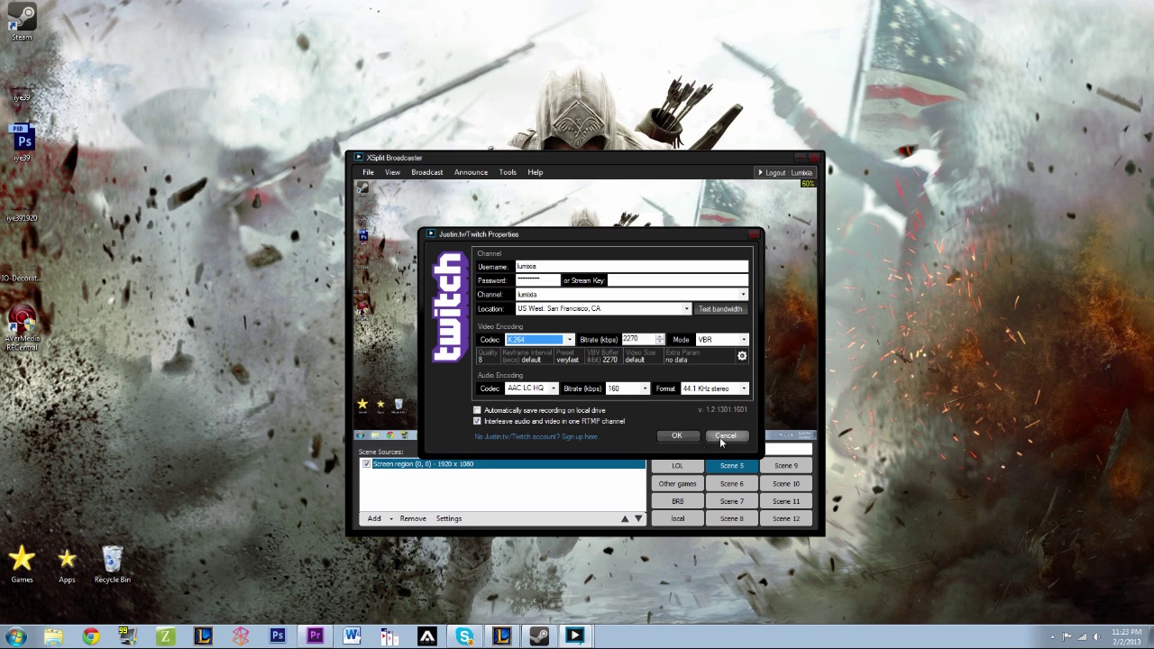
left_click(725, 436)
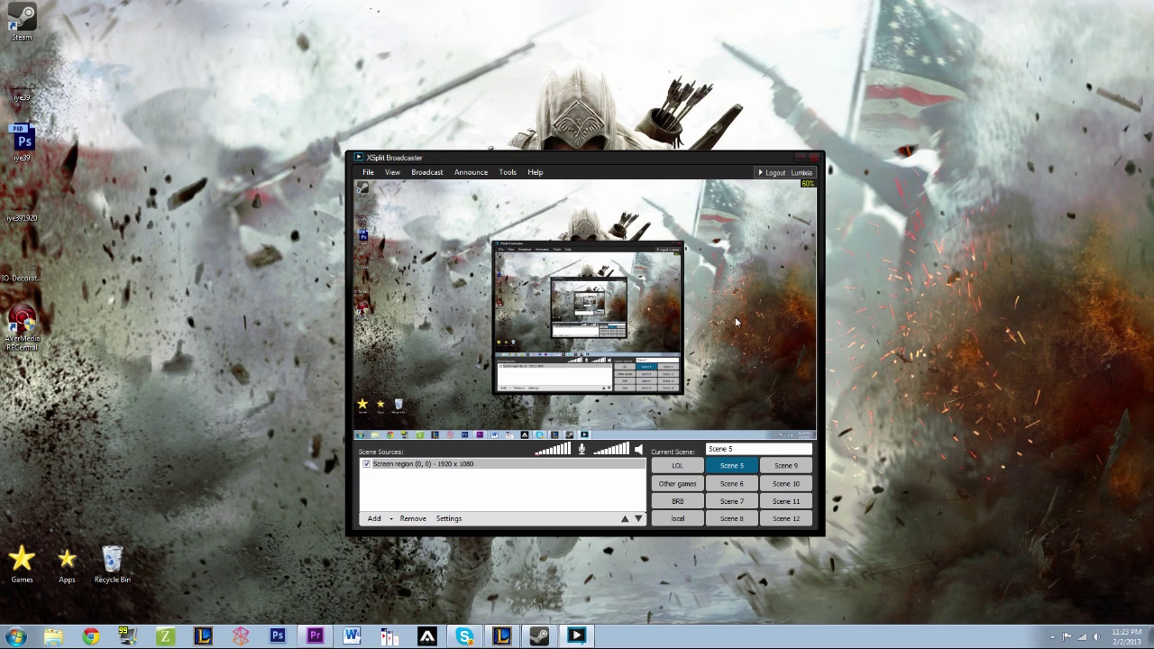
- Add the AVerMedia HD Capture C985 Bus 7 camera source to Scene 5 and fit it to the preview
left_click(482, 464)
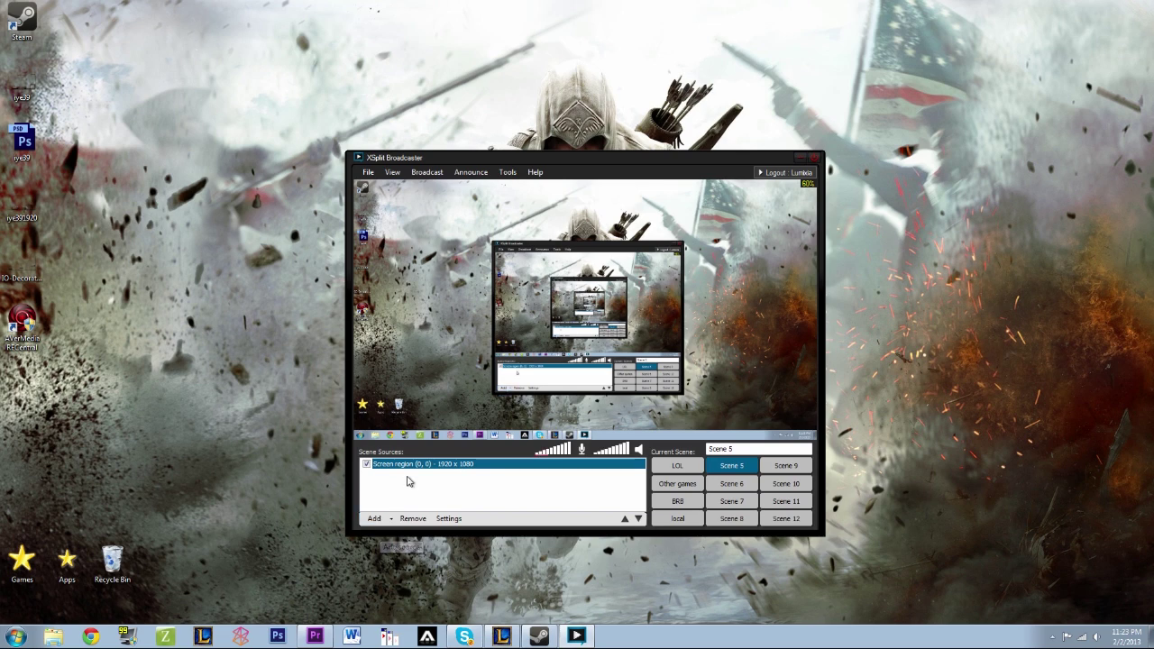
left_click(382, 524)
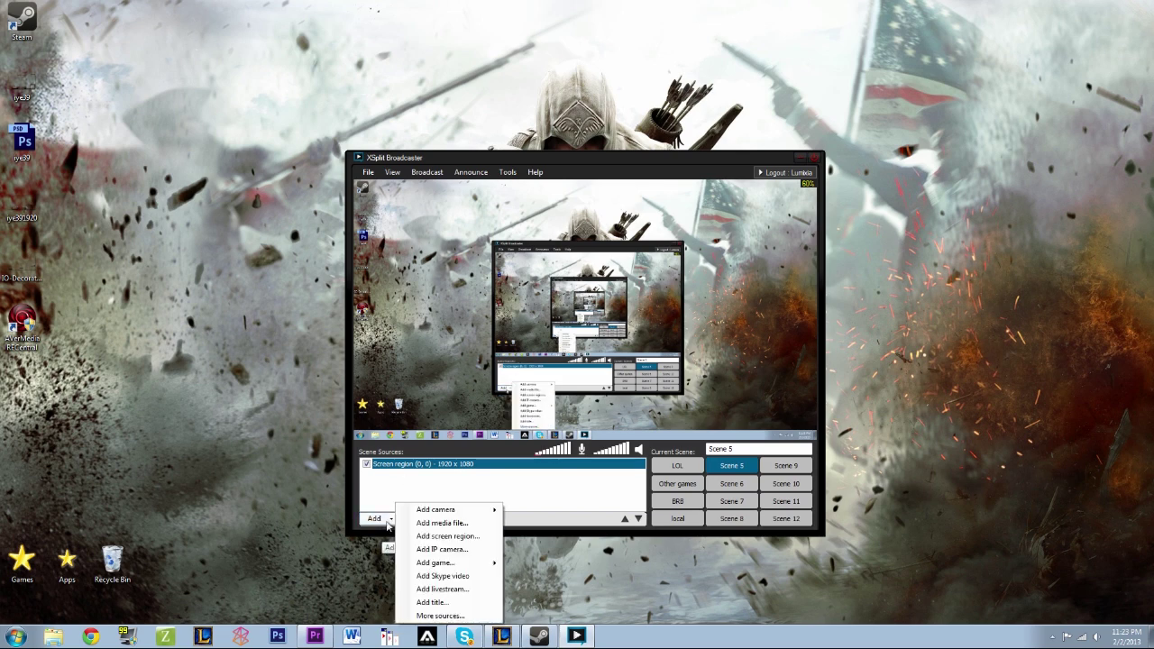
mouse_move(450, 515)
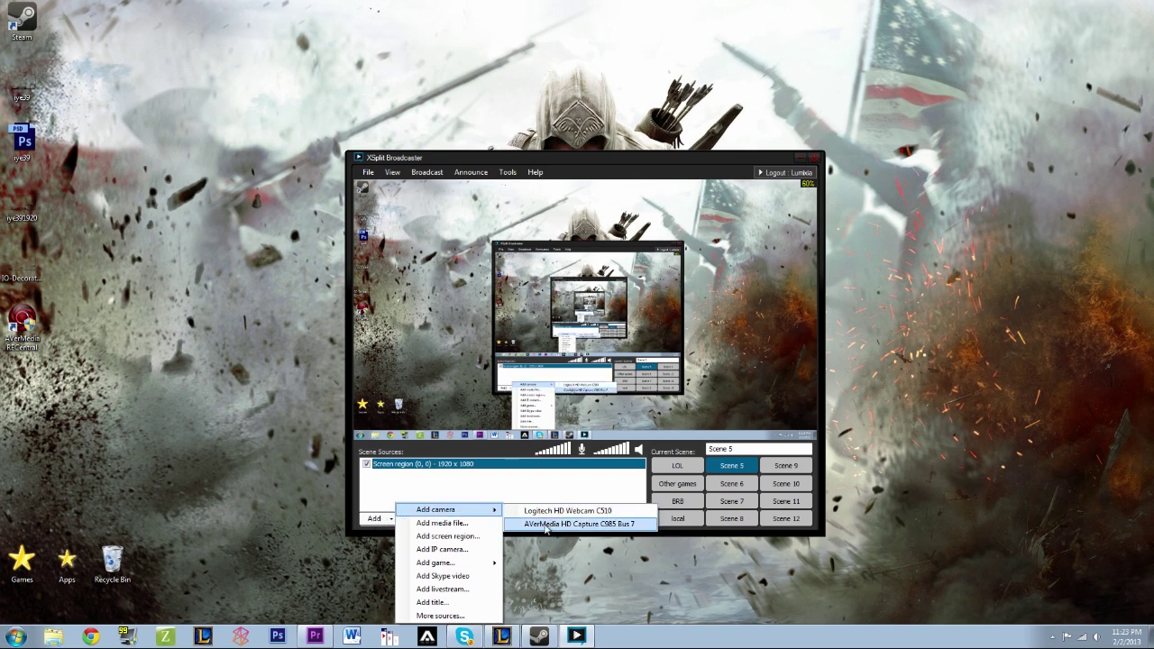
left_click(547, 524)
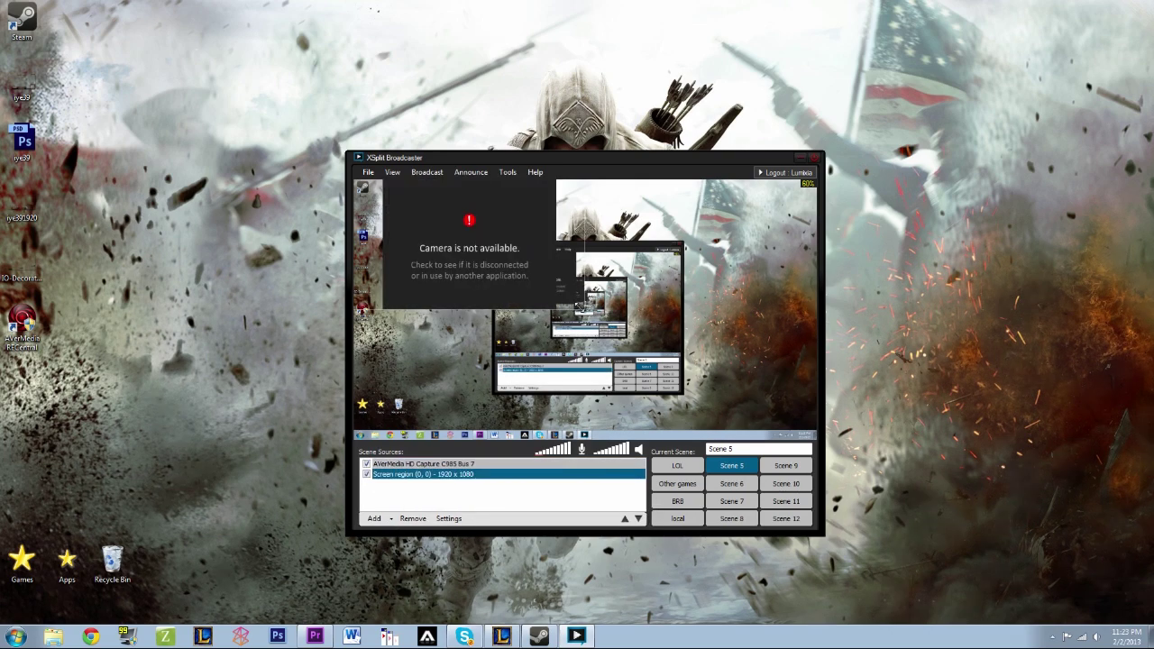
key("Up")
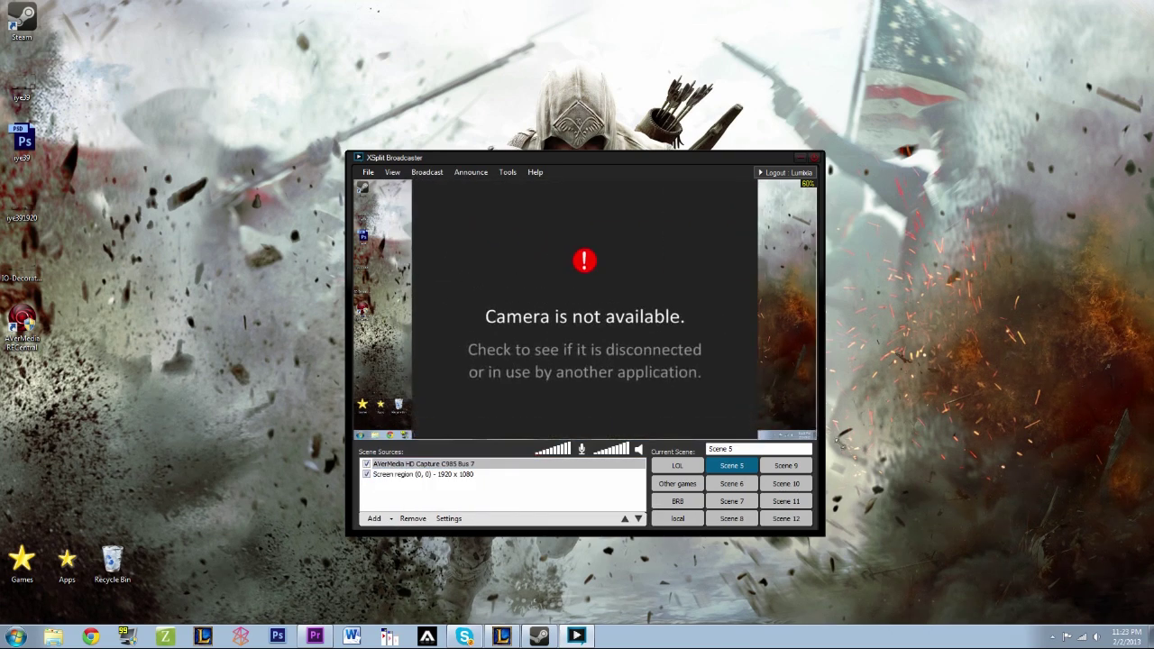
- Remove the screen region source and open the AVerMedia camera source's settings
left_click(407, 464)
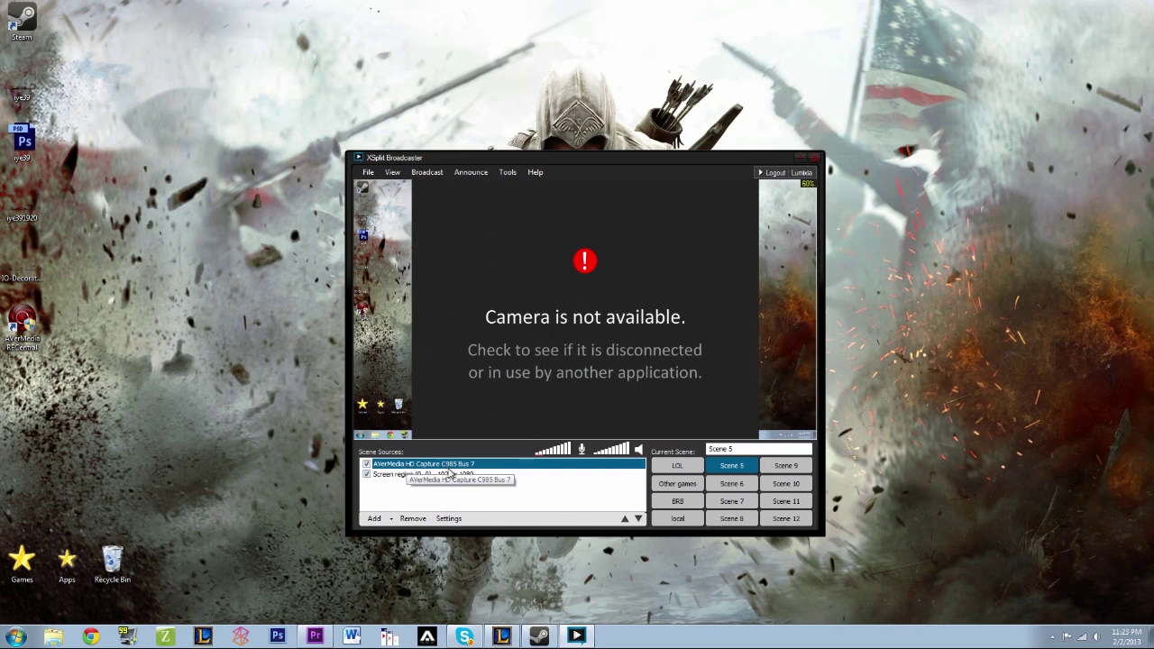
left_click(429, 474)
left_click(413, 518)
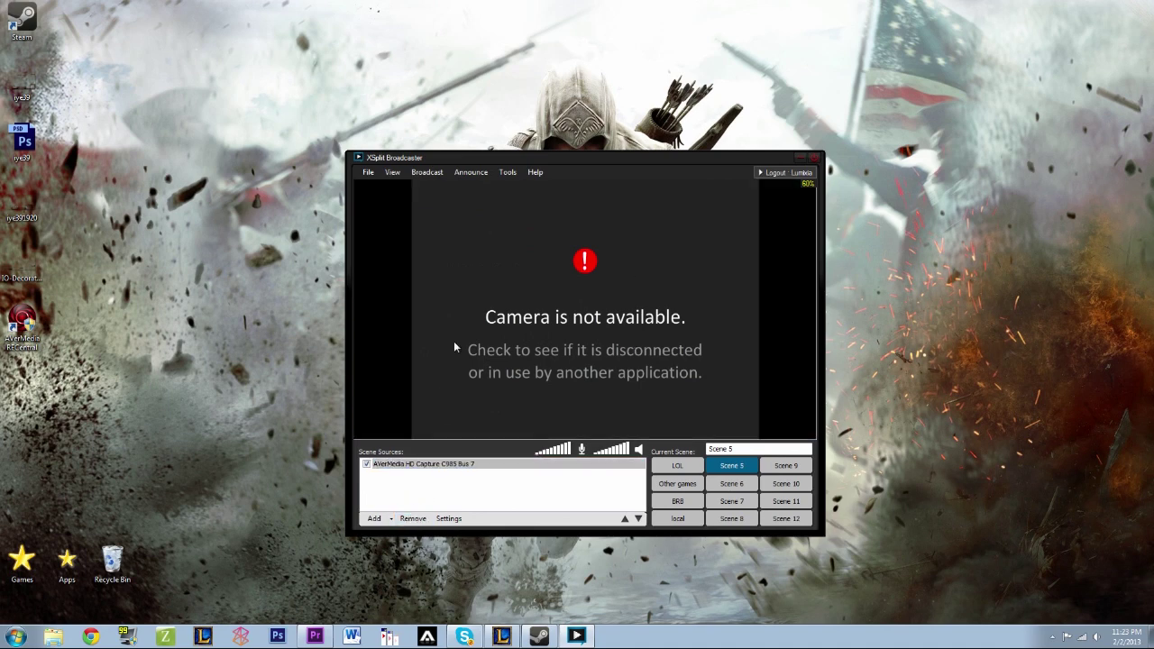
left_click(421, 467)
right_click(421, 467)
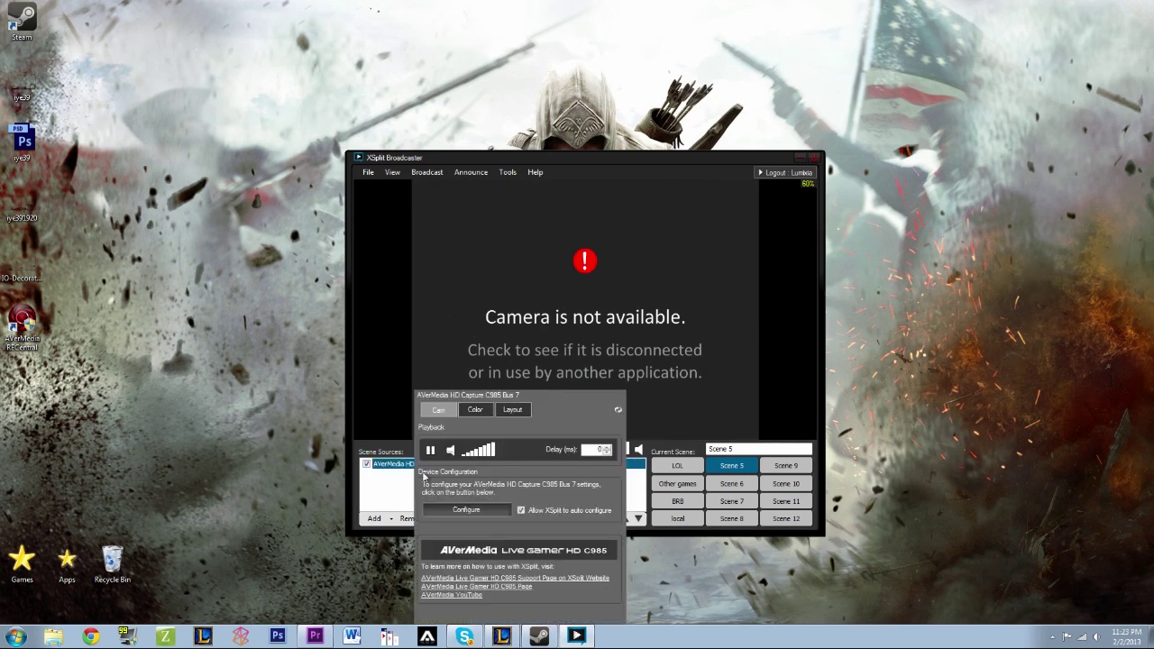
- Turn off XSplit auto-configure for the AVerMedia source and open its Video Output properties
left_click(493, 511)
left_click(507, 491)
left_click(523, 512)
left_click(465, 513)
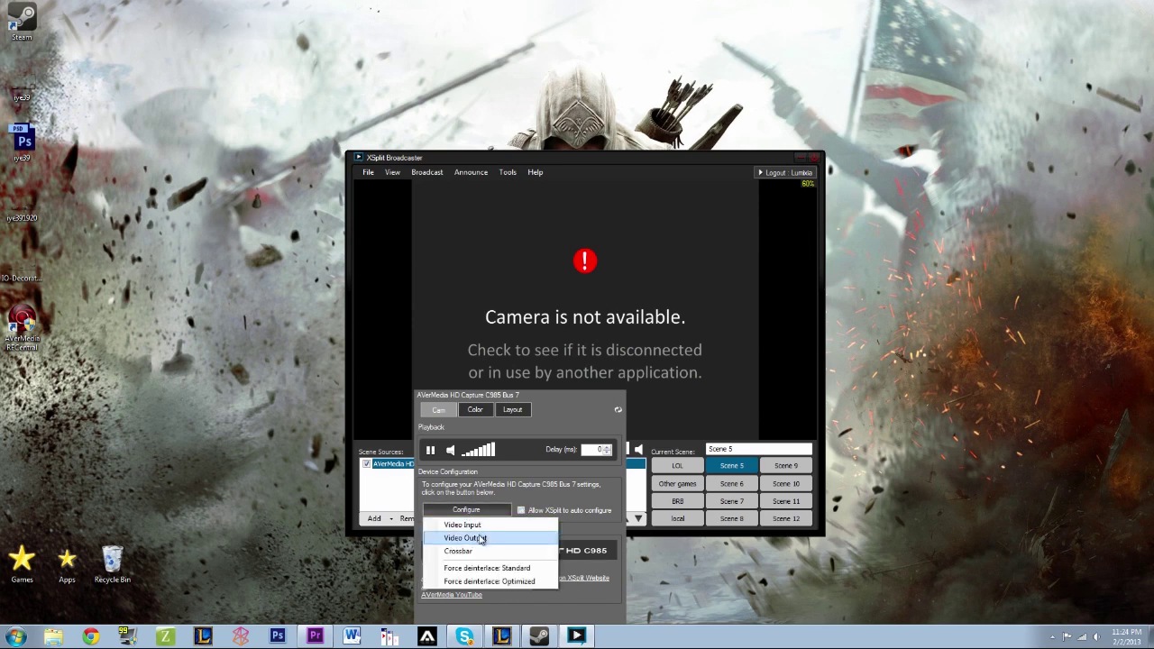
left_click(487, 539)
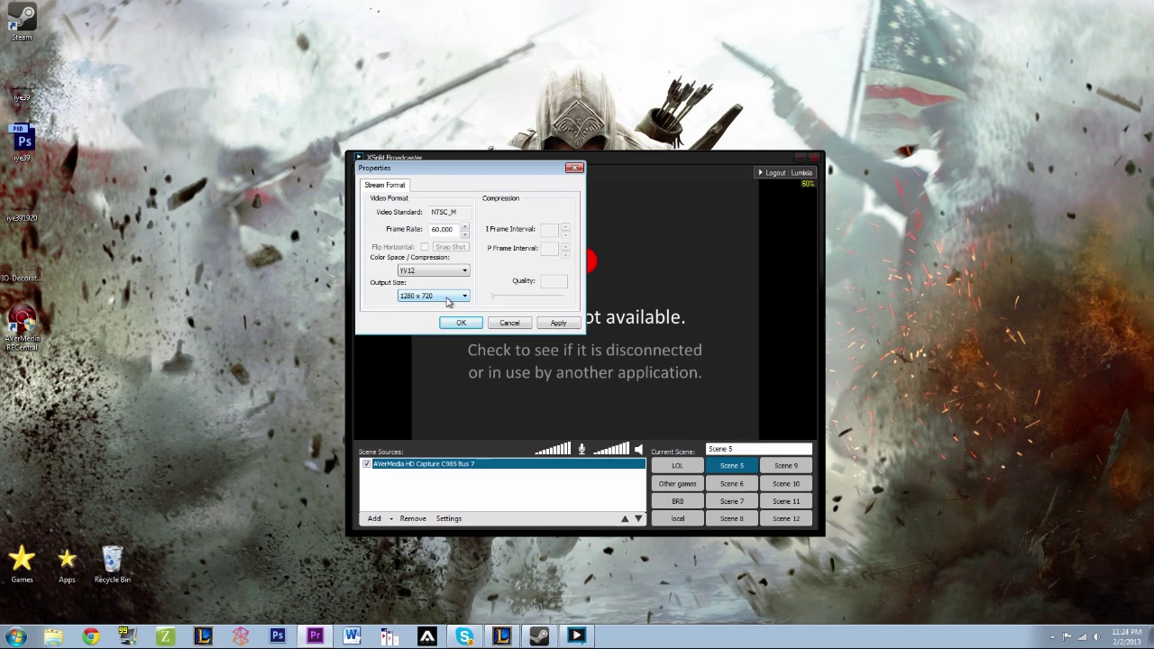
- Set the AVerMedia output size to 1280 x 720 and check the 60.000 frame rate
left_click_drag(447, 169, 620, 208)
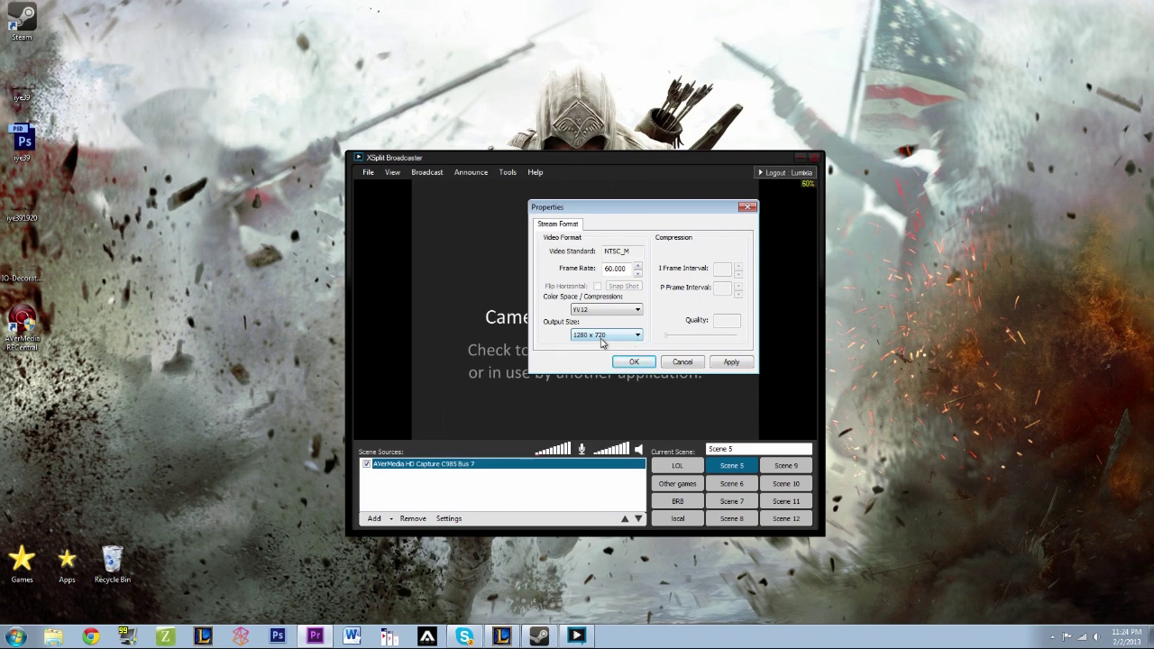
left_click(602, 340)
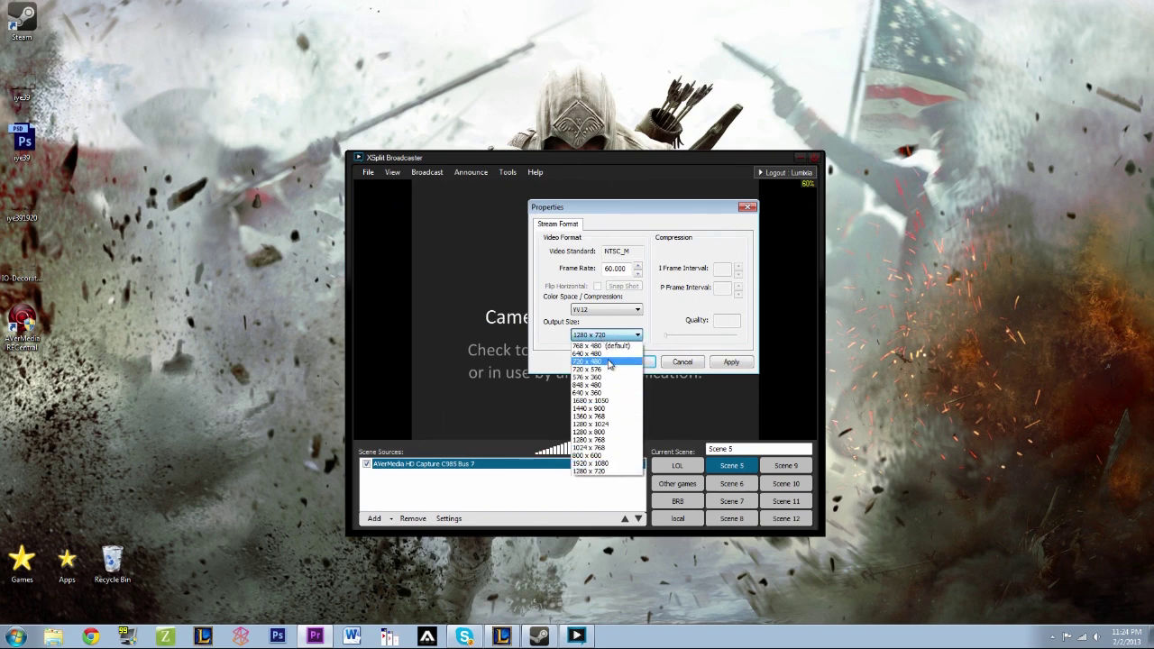
left_click(609, 471)
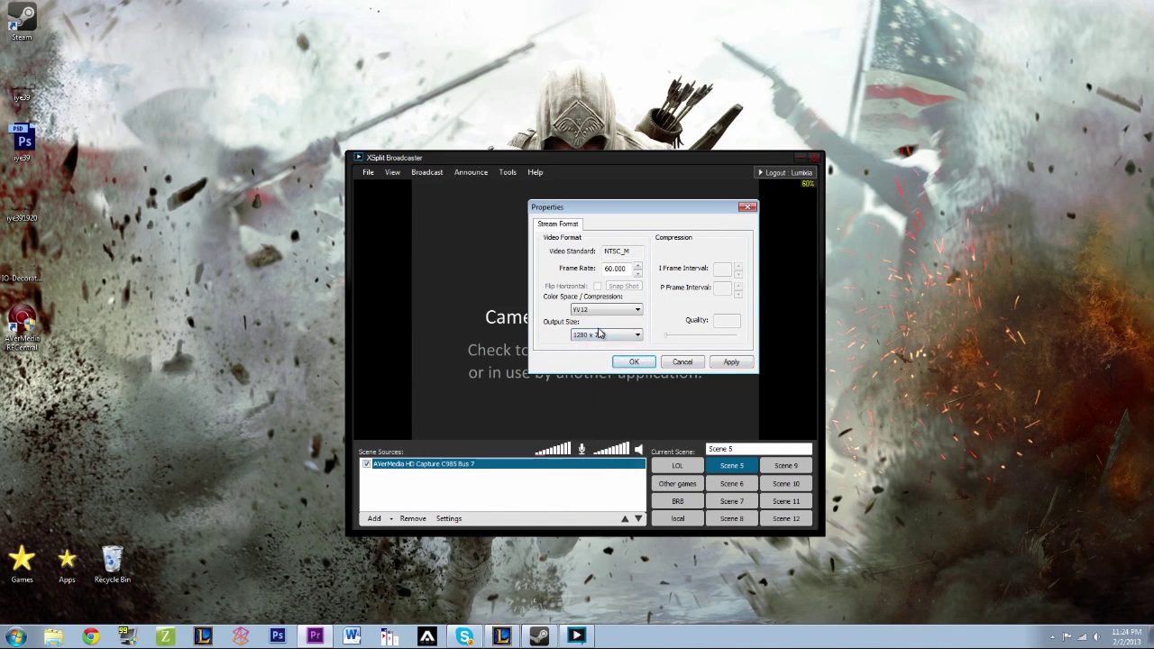
double_click(609, 269)
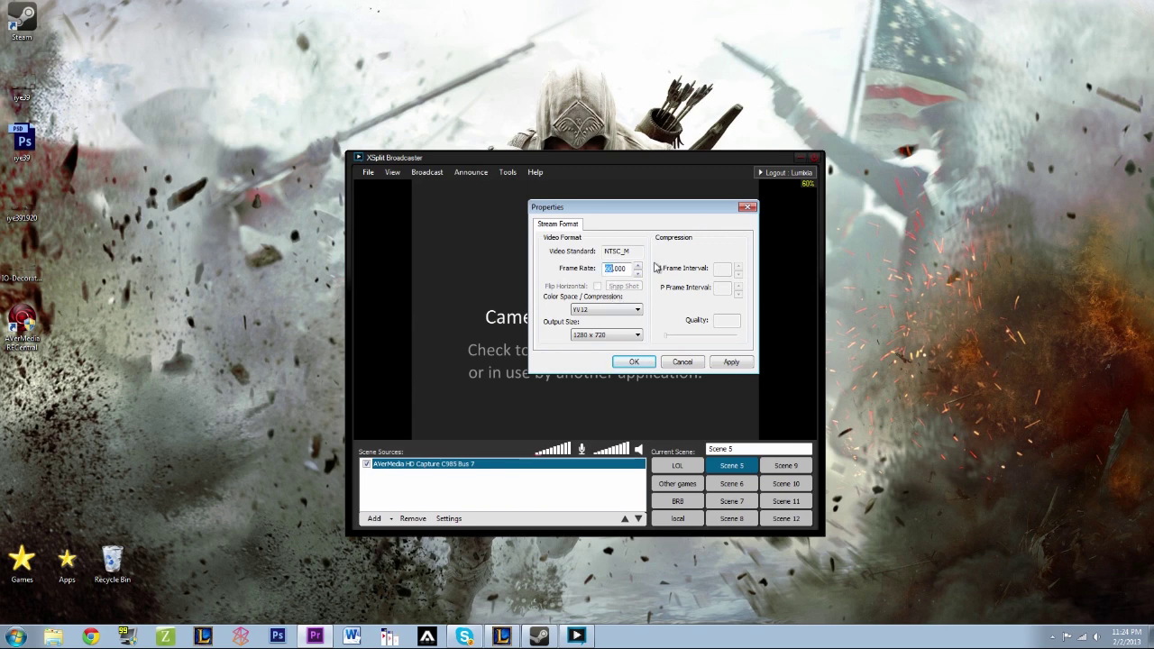